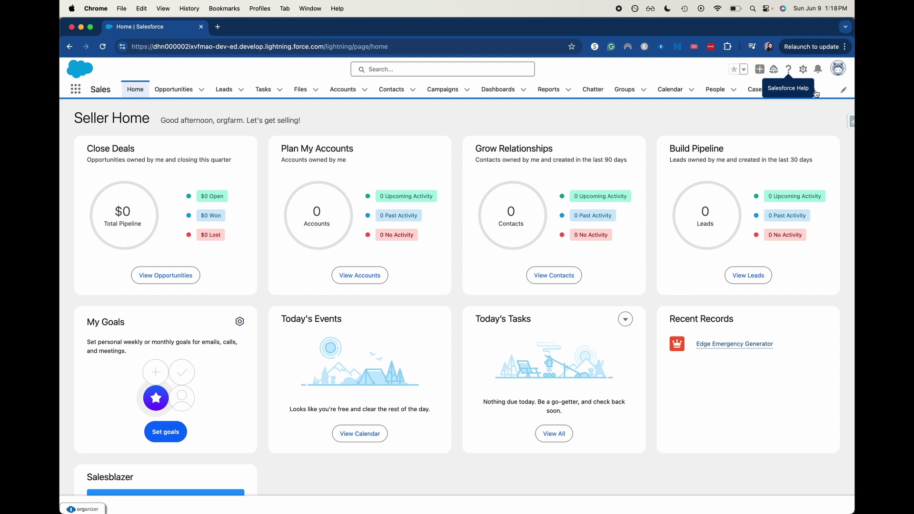
Step: Open Setup in a new tab and go to Einstein Setup through a Quick Find search for 'ein'
click(803, 71)
click(764, 96)
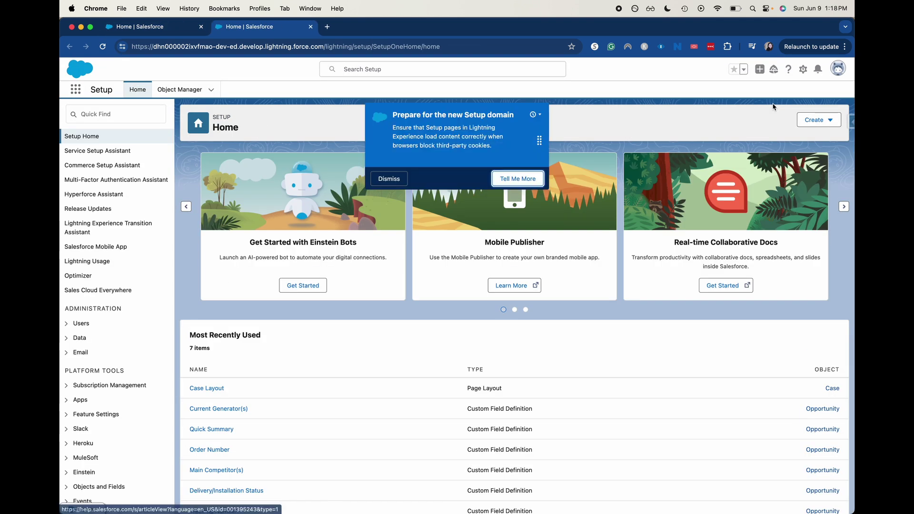
click(161, 118)
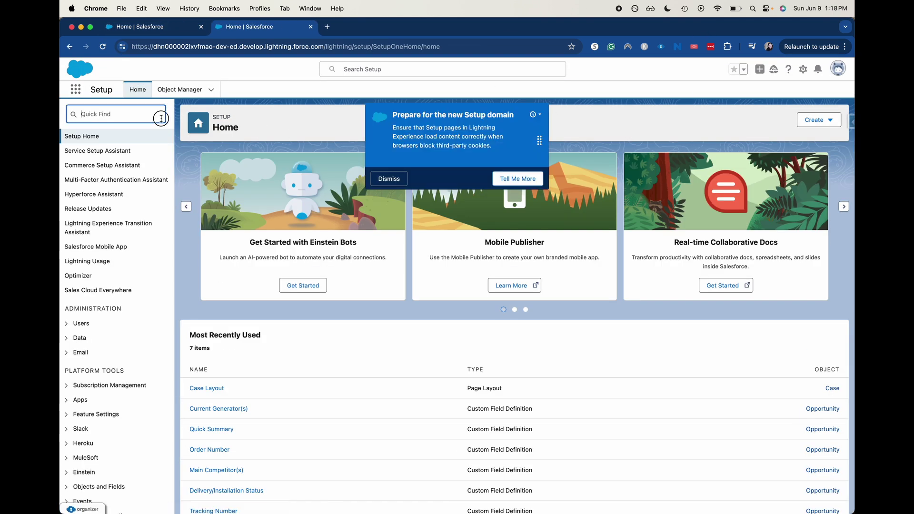
text(ein)
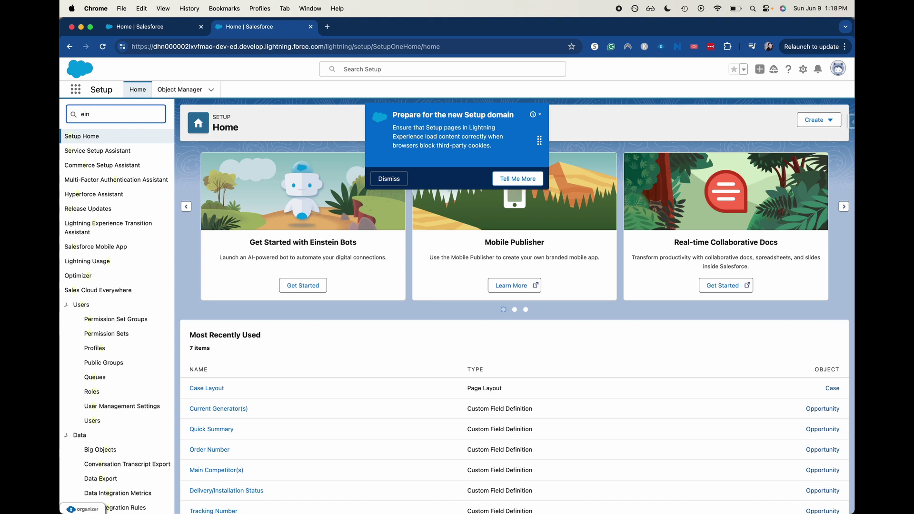
click(120, 308)
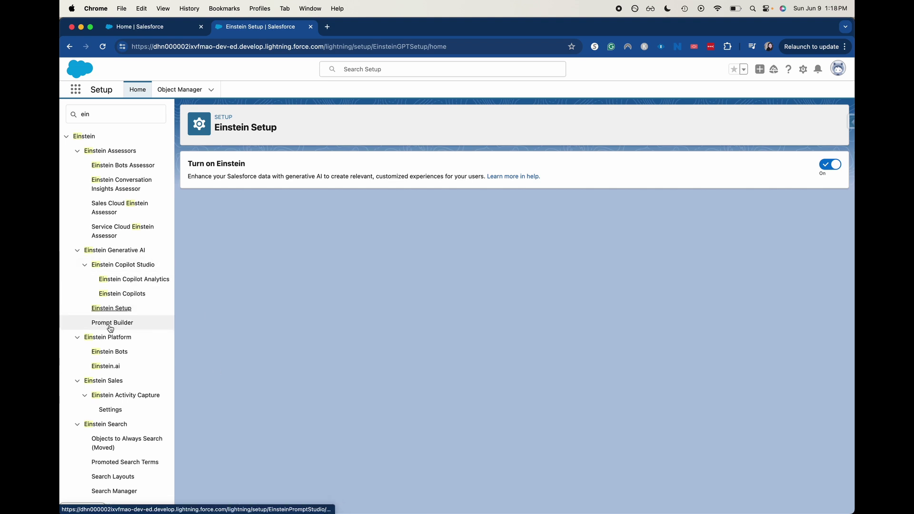
Step: Start a new prompt template in Prompt Builder, keeping Field Generation as the type
click(111, 326)
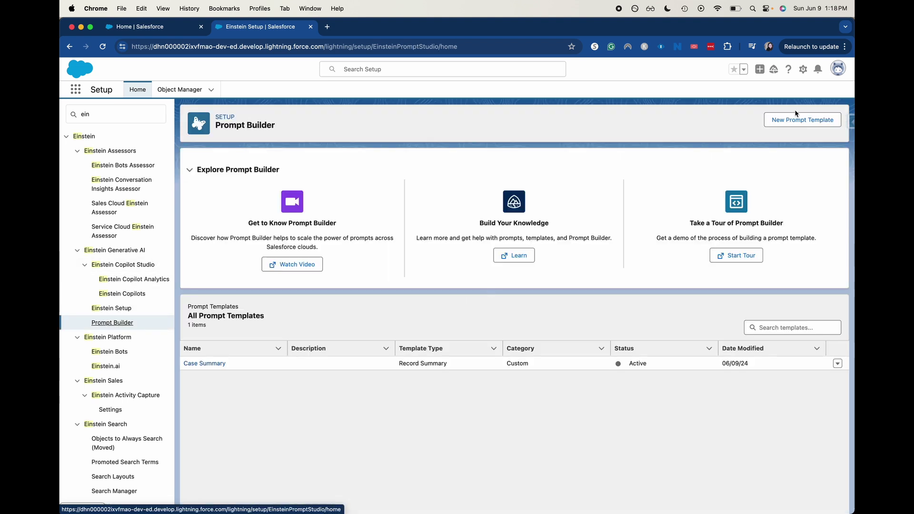
click(792, 120)
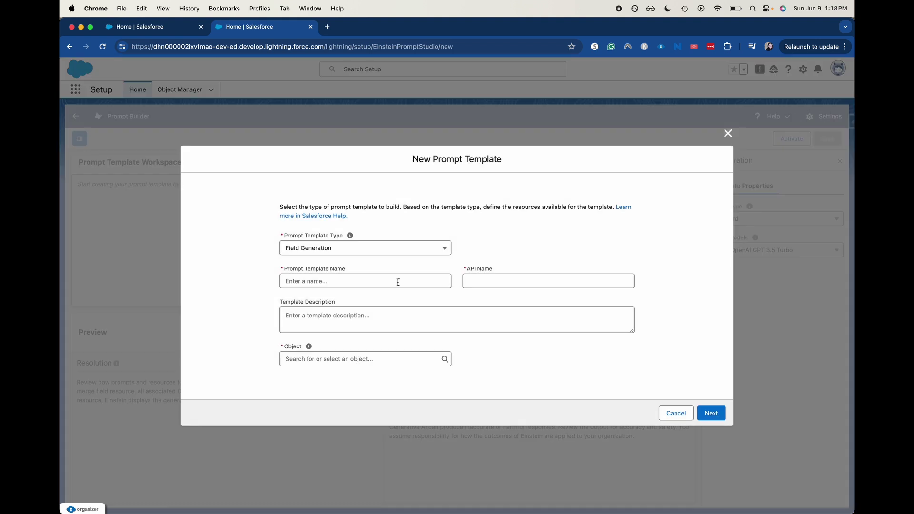
click(363, 249)
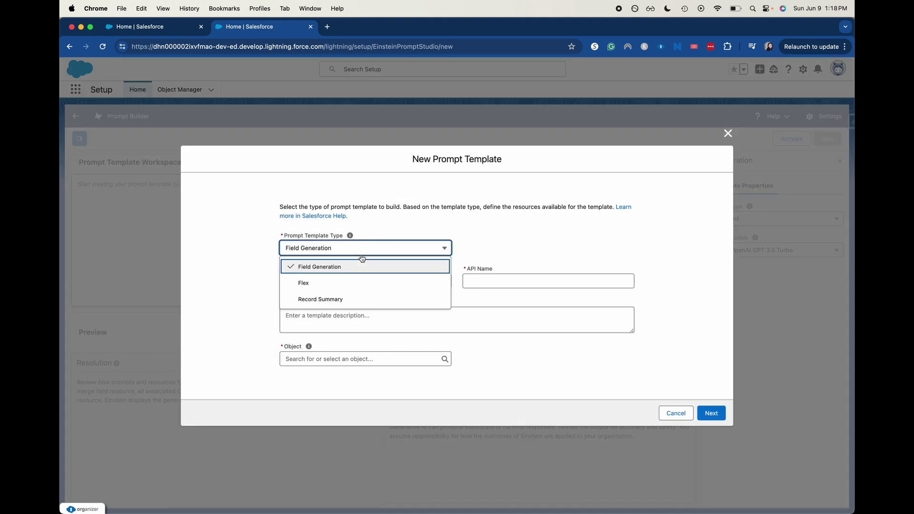
click(461, 239)
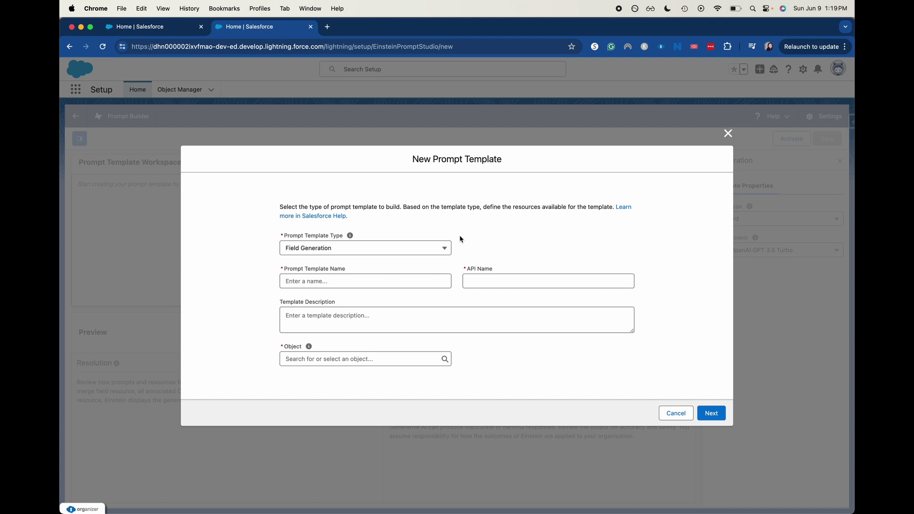
Step: Name the template 'Summarize Case' so its API name fills in
click(358, 281)
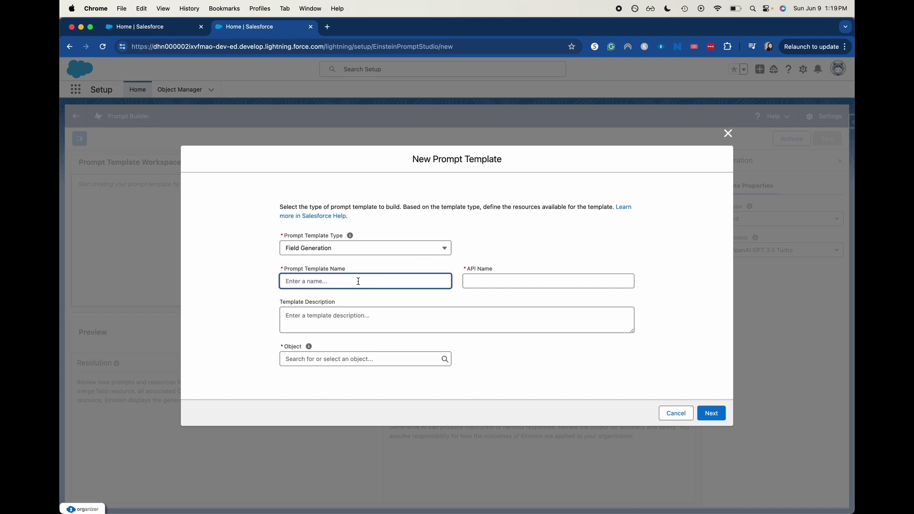
text(Summize Case)
click(302, 281)
text(ar)
click(433, 302)
click(433, 318)
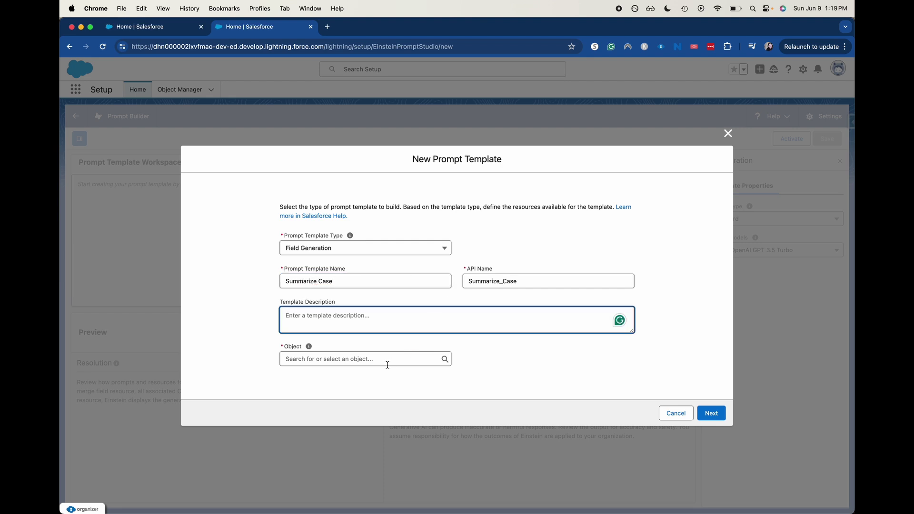
Step: Set the template's object to Case and its object field to Quick Summary
click(328, 358)
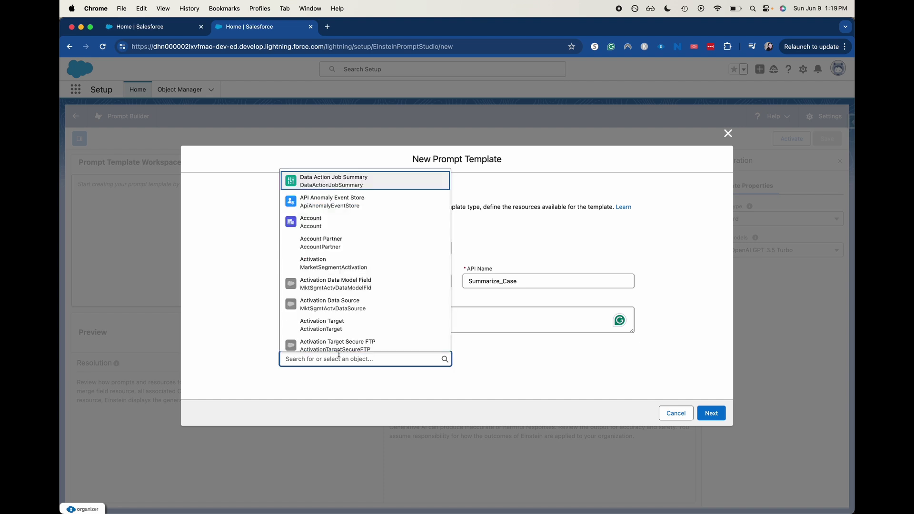
text(case)
click(324, 294)
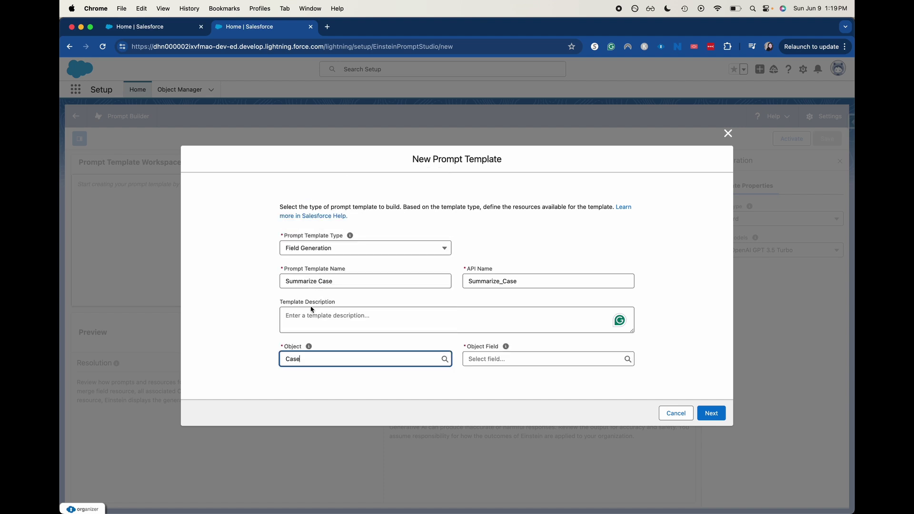
click(483, 358)
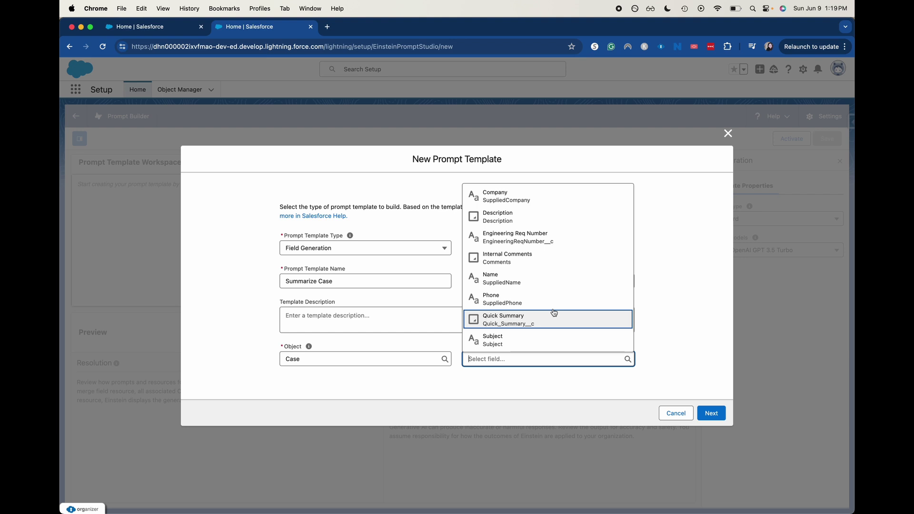
click(532, 317)
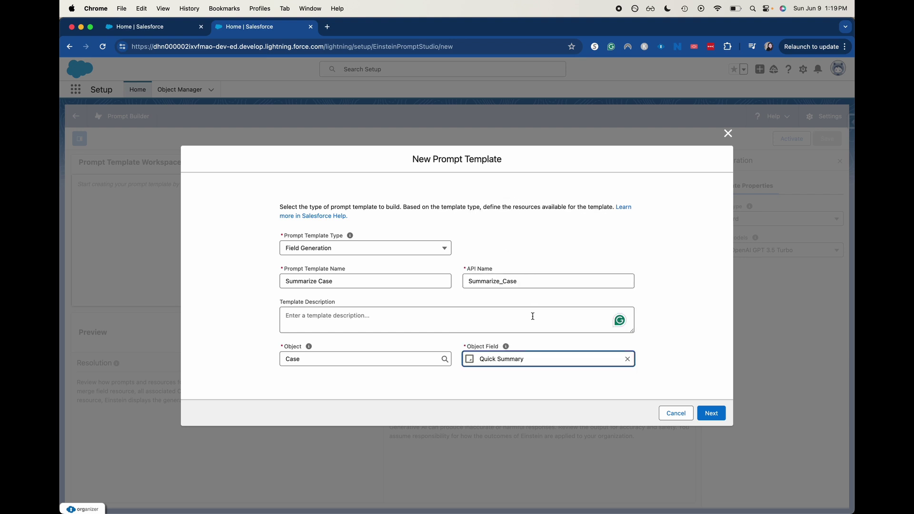
click(702, 361)
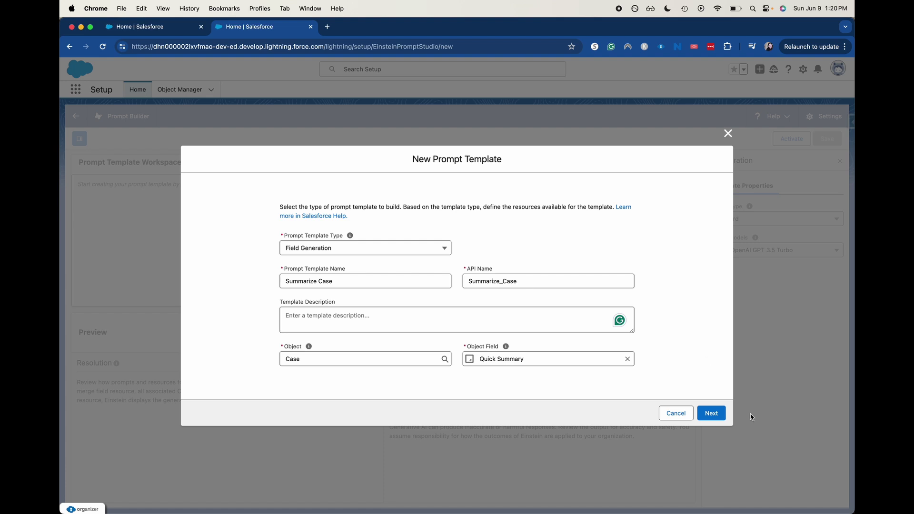
Step: Create the template workspace and switch its model to OpenAI GPT 4
click(711, 413)
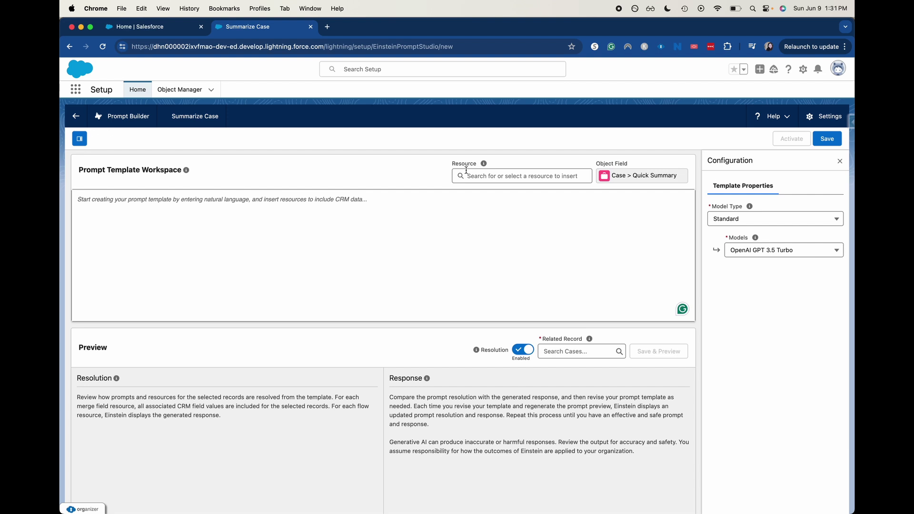
click(733, 251)
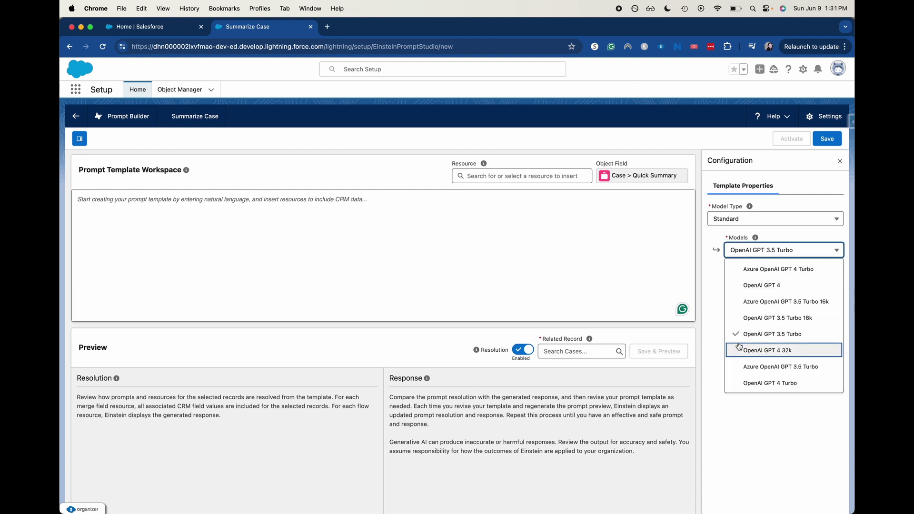
click(761, 285)
Step: Pick case 1002 as the preview record, then return to the Seller Home tab
click(606, 361)
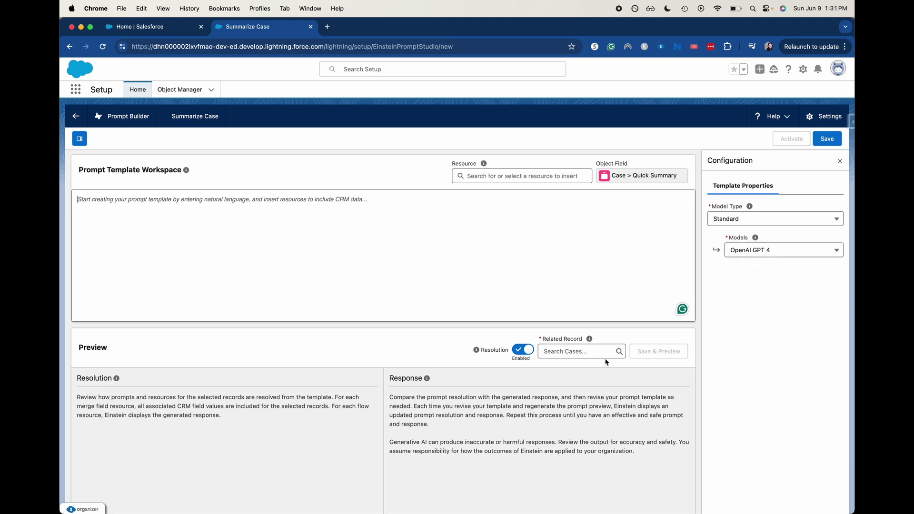
click(604, 356)
text(1016)
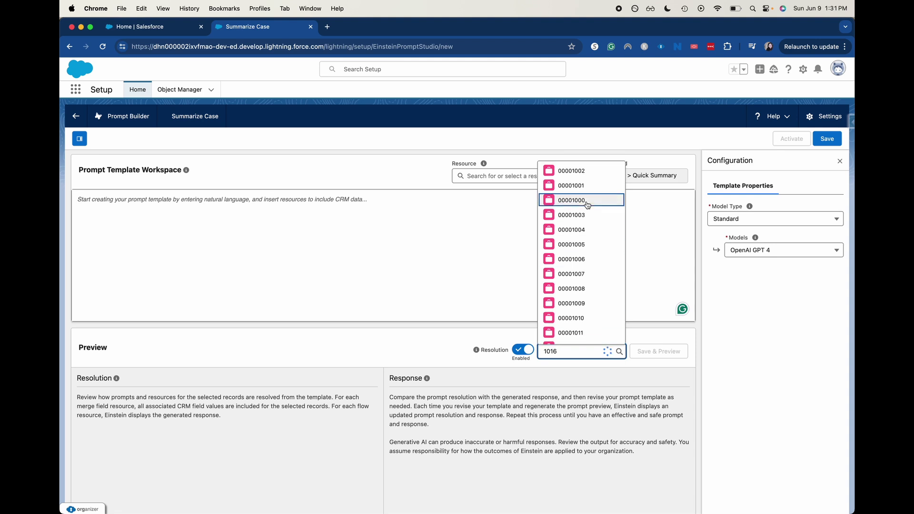
click(581, 336)
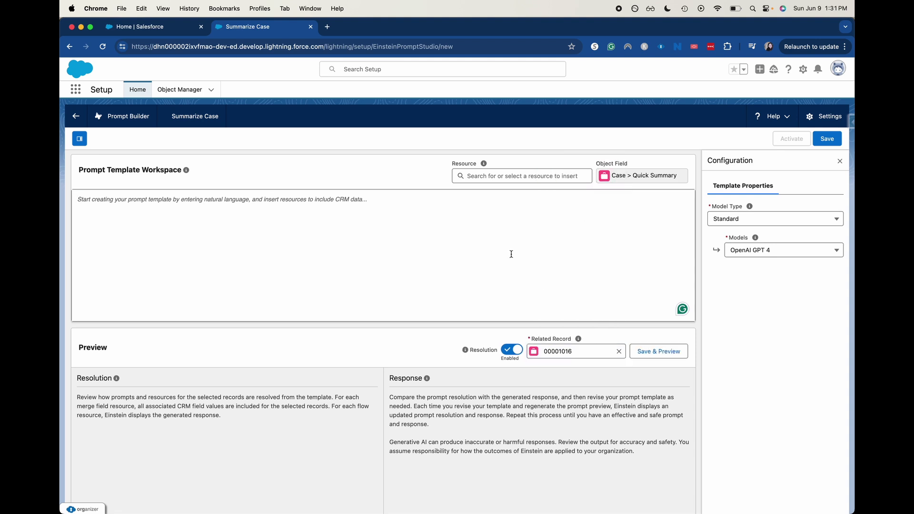
click(618, 351)
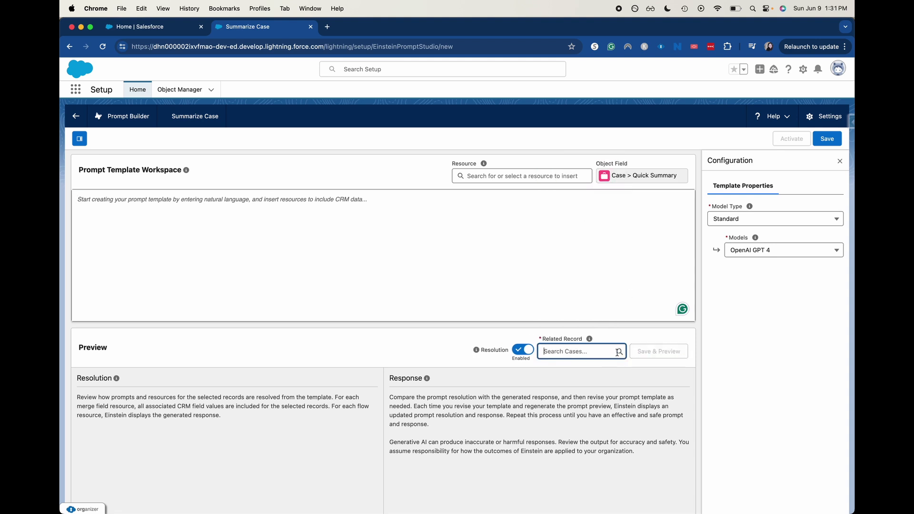
text(1002)
click(576, 368)
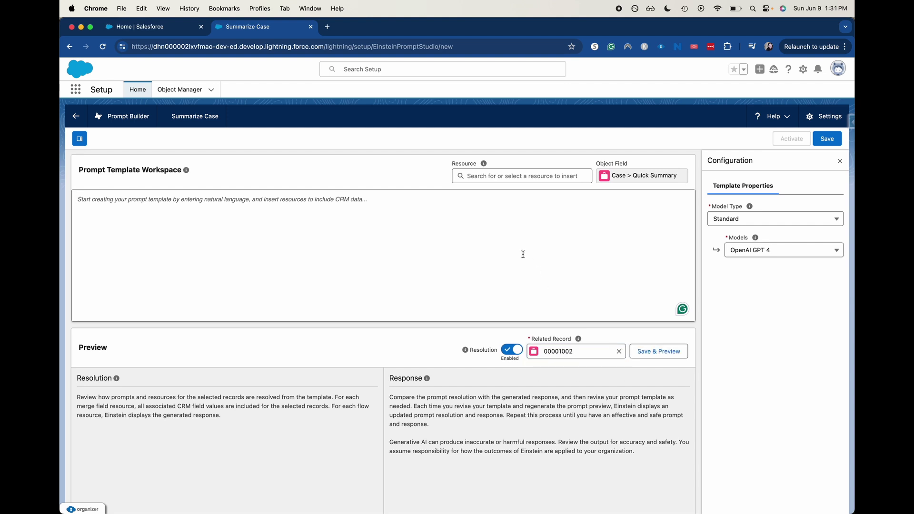
click(137, 28)
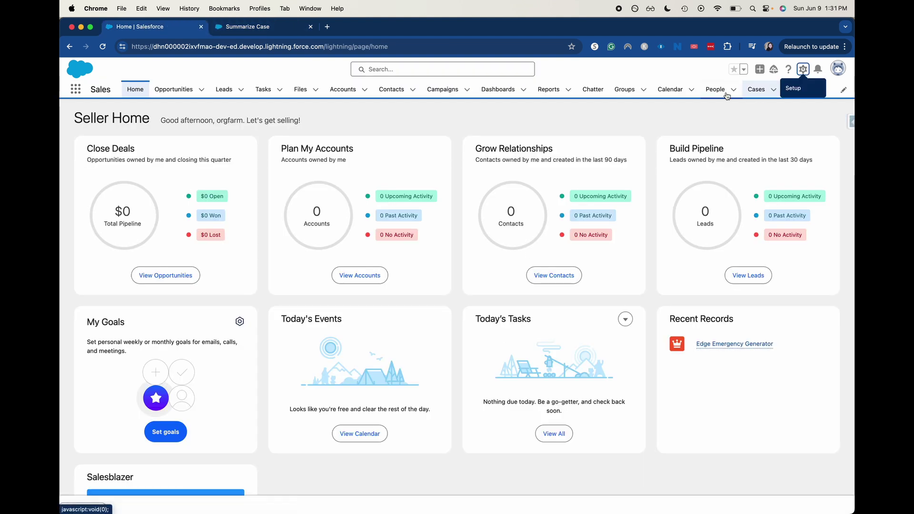
Step: Open the electrical wiring guidance case from the all open cases list view
click(755, 92)
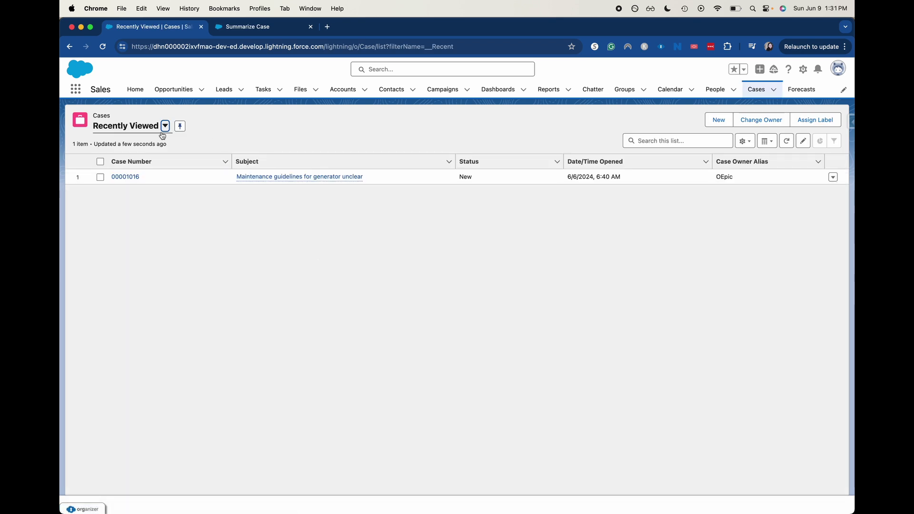
click(164, 126)
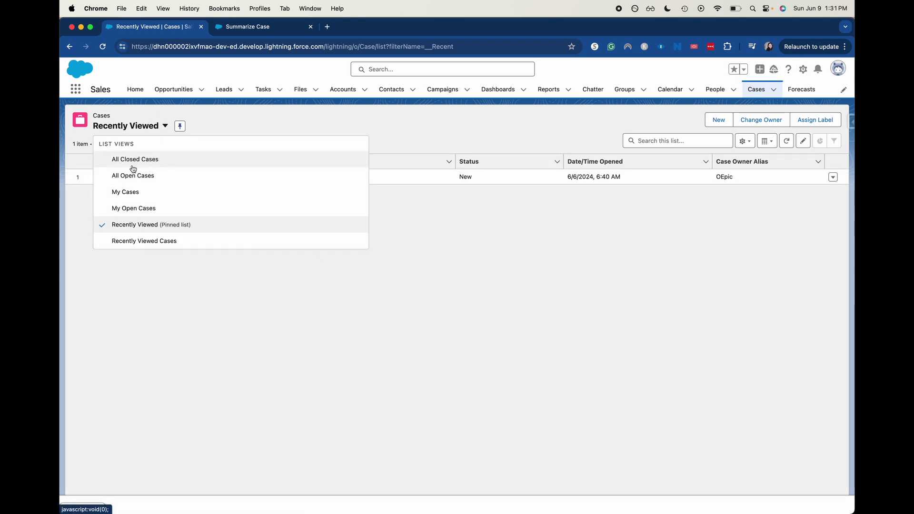
click(134, 180)
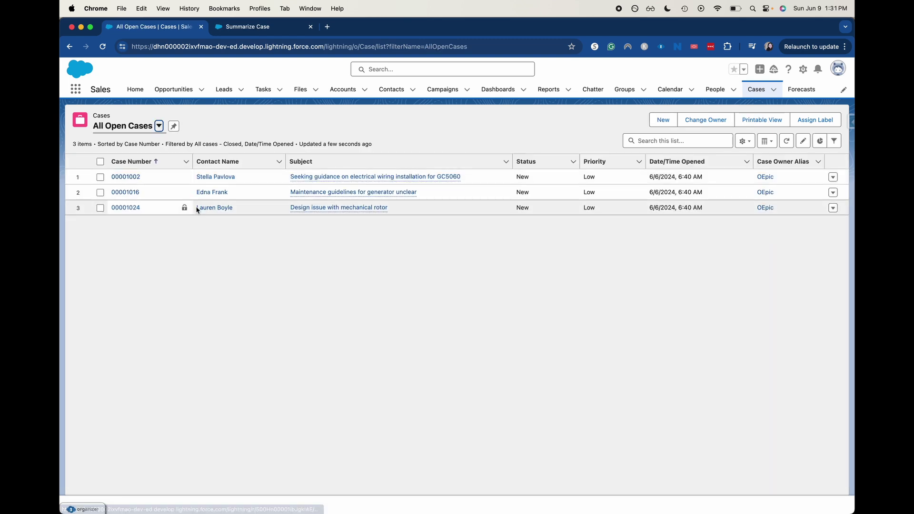
click(118, 176)
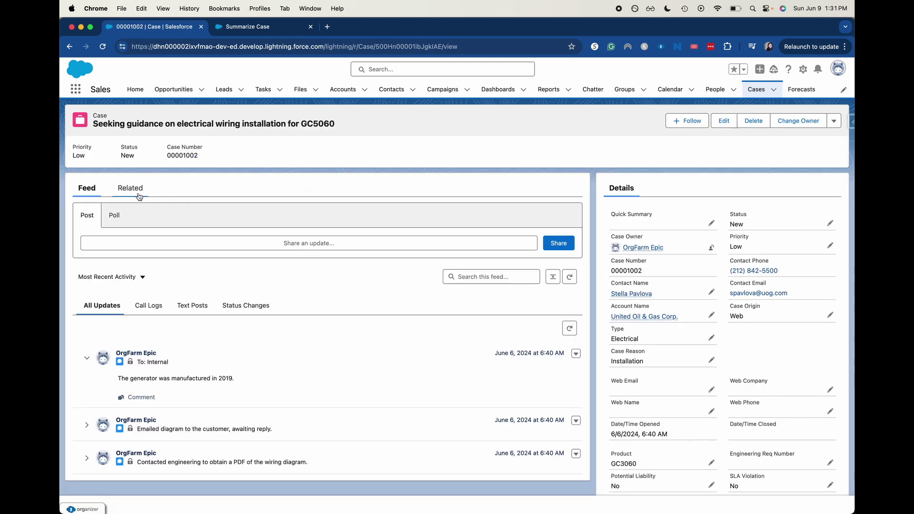
Step: Scroll the case record to find its empty Quick Summary field
click(131, 189)
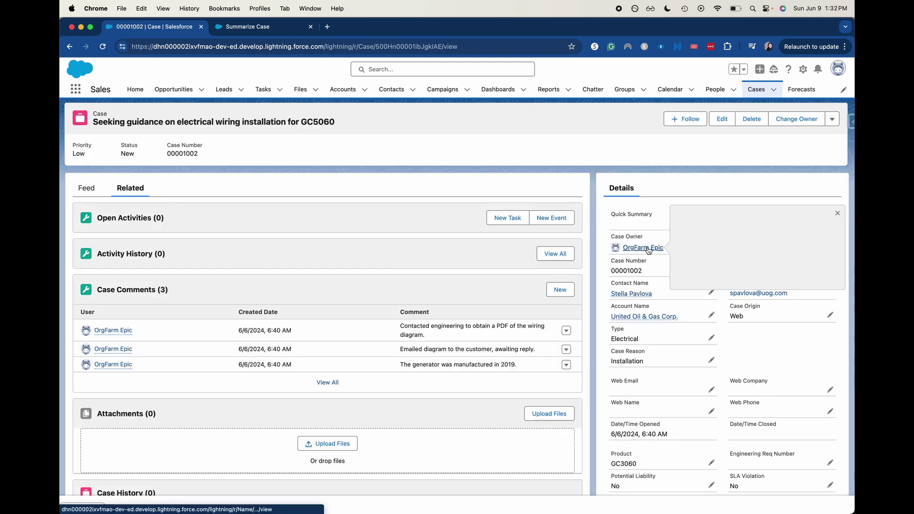
scroll(486, 273, down, 1)
scroll(486, 275, down, 3)
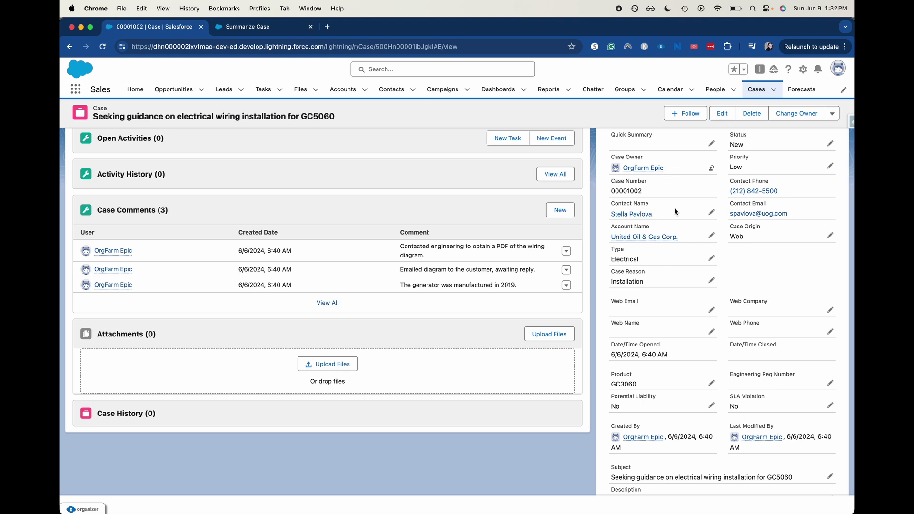
scroll(772, 278, down, 4)
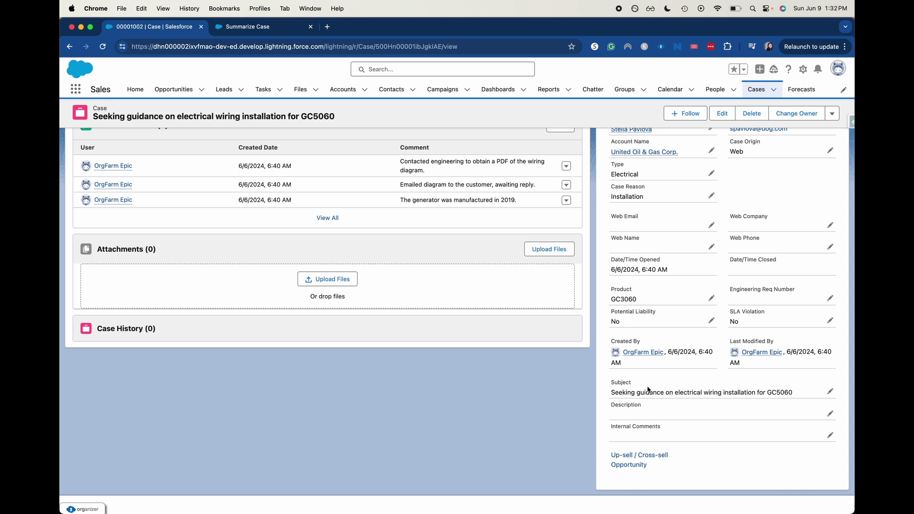
scroll(710, 322, up, 1)
scroll(709, 323, up, 5)
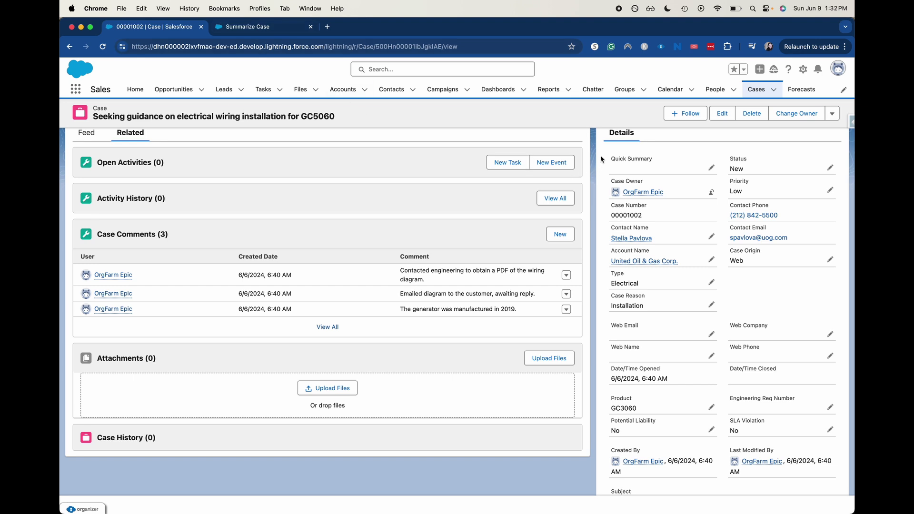
drag(610, 159, 658, 154)
click(658, 153)
Step: Write the instruction to summarize case comments, status, priority and subject in a paragraph or two, then delete 'case comments'
click(212, 26)
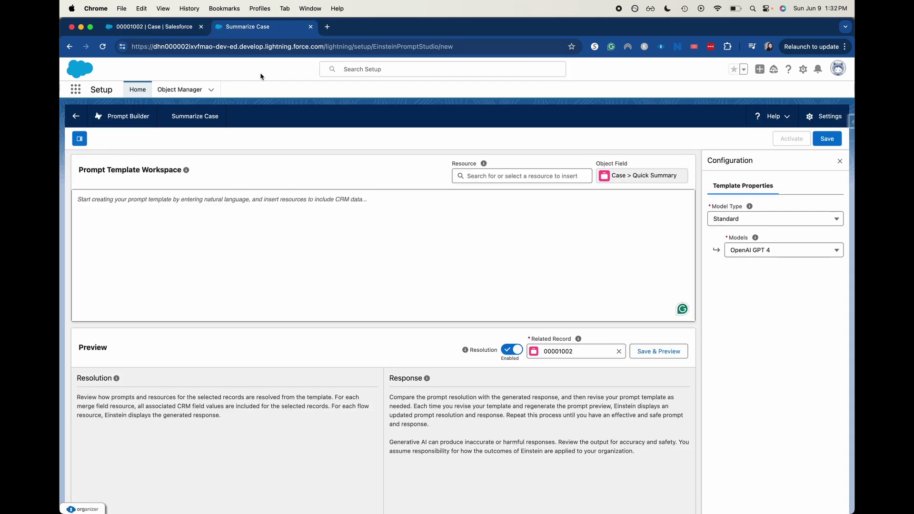
click(302, 202)
text(Summar)
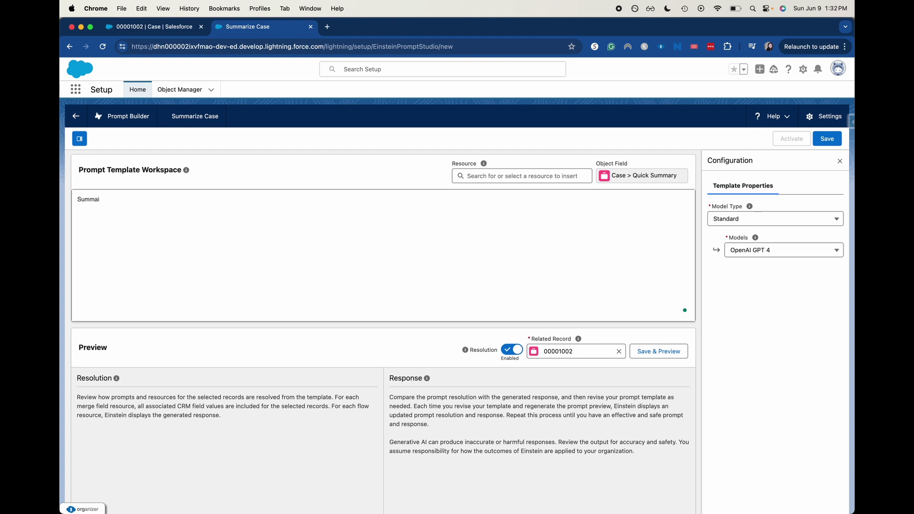
text(ize the case using the case comments, the cas)
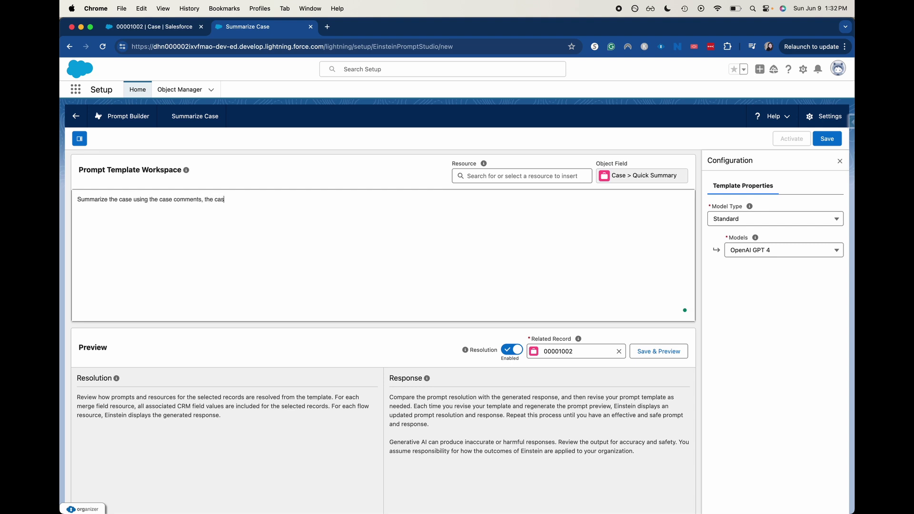
text(e status, the)
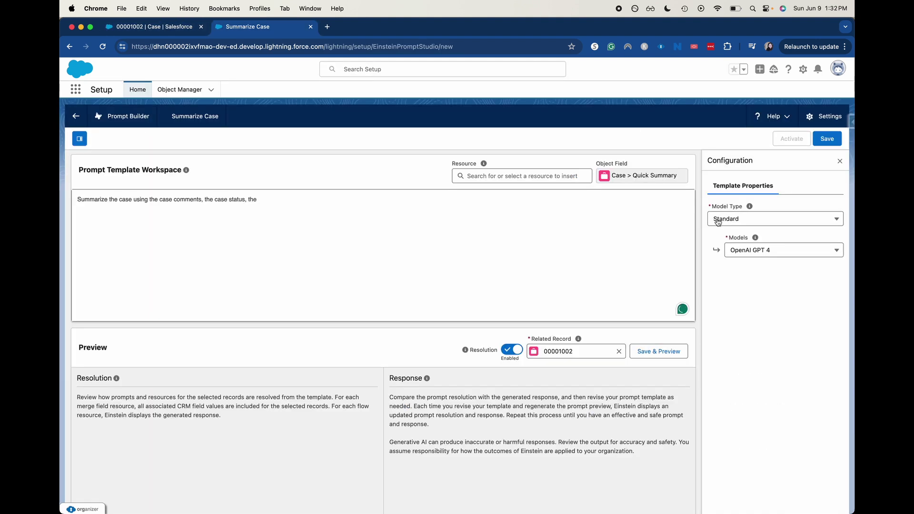
text(priori)
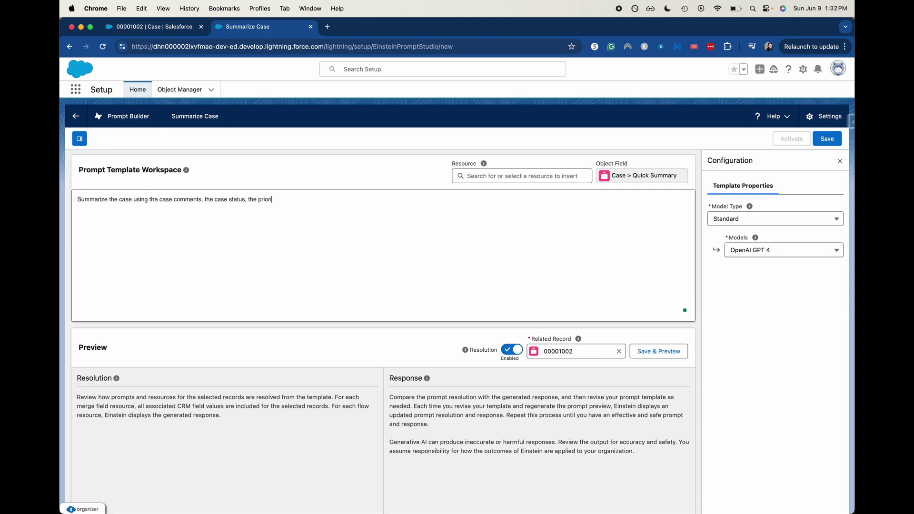
text(ty,)
text( t)
text(and the )
text(sujb)
key(BackSpace)
key(BackSpace)
key(BackSpace)
text(bject in a paragraph or two)
click(203, 199)
key(BackSpace)
key(BackSpace)
key(BackSpace)
key(BackSpace)
key(BackSpace)
key(BackSpace)
key(BackSpace)
key(BackSpace)
key(BackSpace)
key(BackSpace)
key(BackSpace)
key(BackSpace)
key(BackSpace)
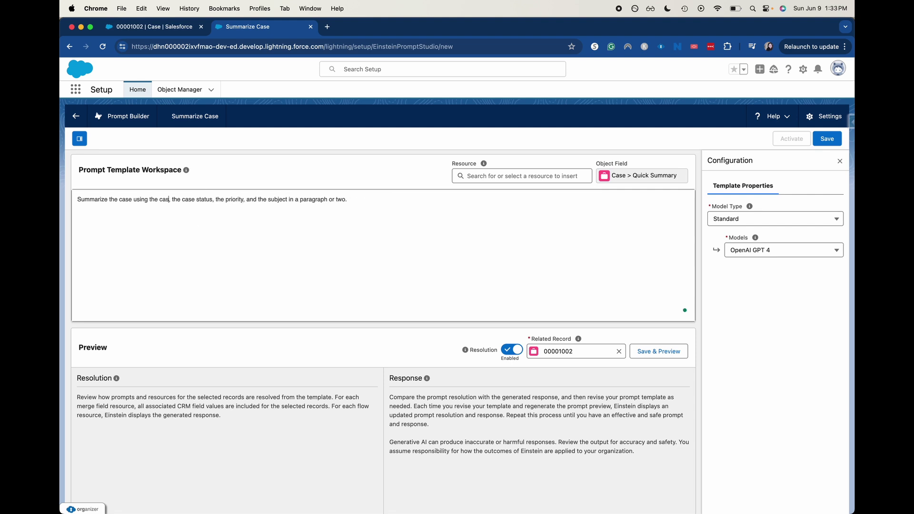
Step: Insert the Case Comments merge field and tidy the leftover text
click(492, 176)
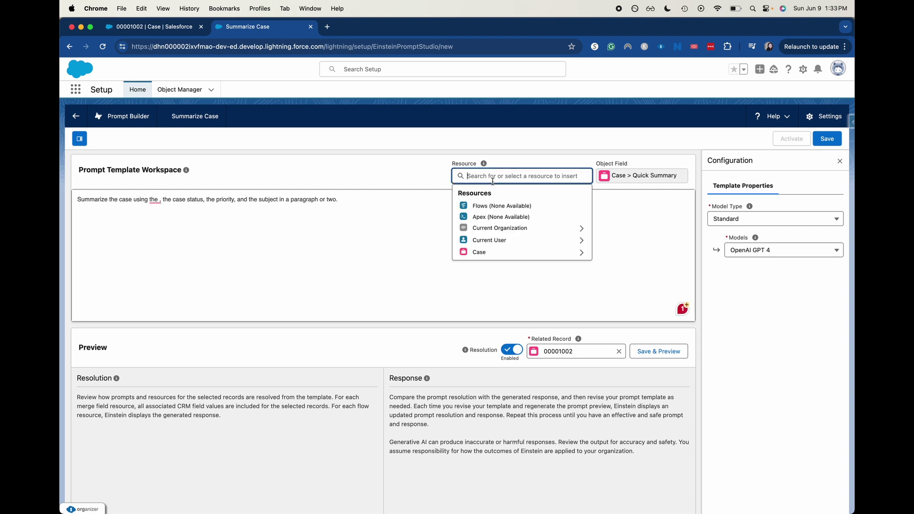
click(481, 251)
text(comm)
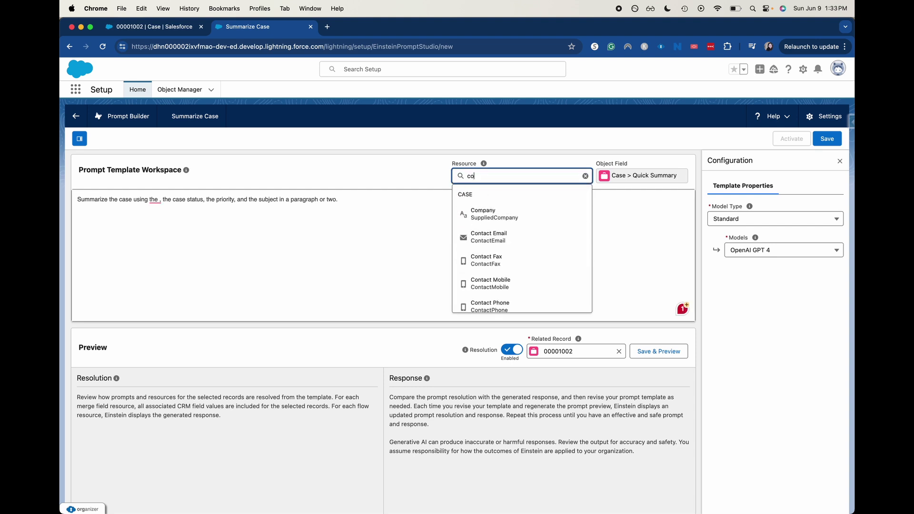
click(534, 238)
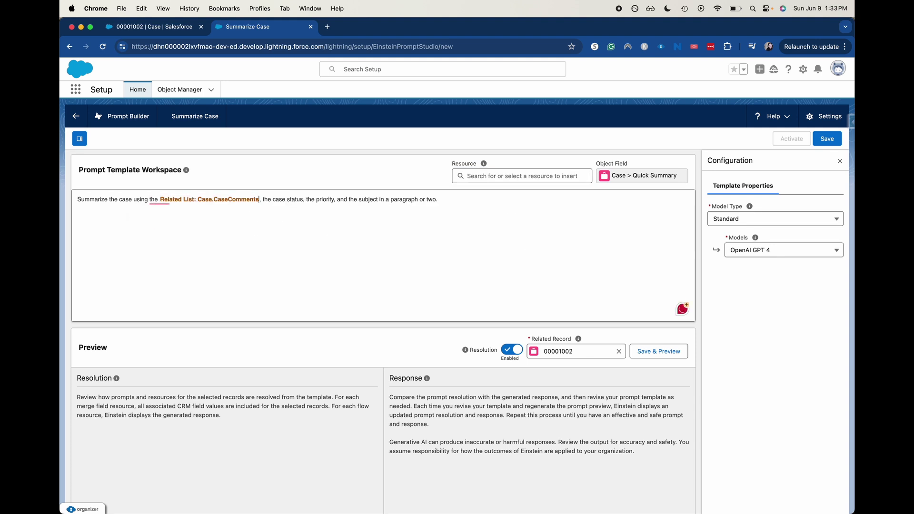
key(BackSpace)
key(BackSpace)
key(BackSpace)
key(BackSpace)
key(BackSpace)
key(BackSpace)
key(BackSpace)
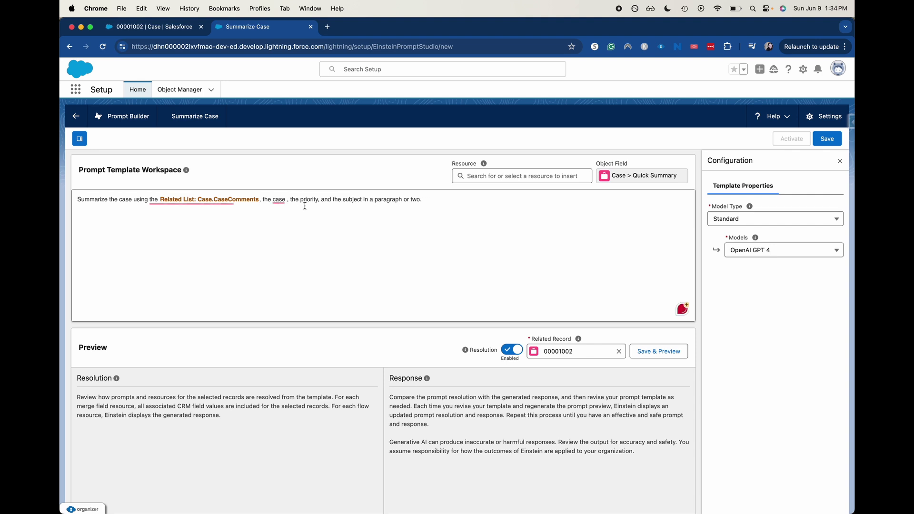
key(BackSpace)
key(BackSpace)
key(BackSpace)
key(BackSpace)
key(BackSpace)
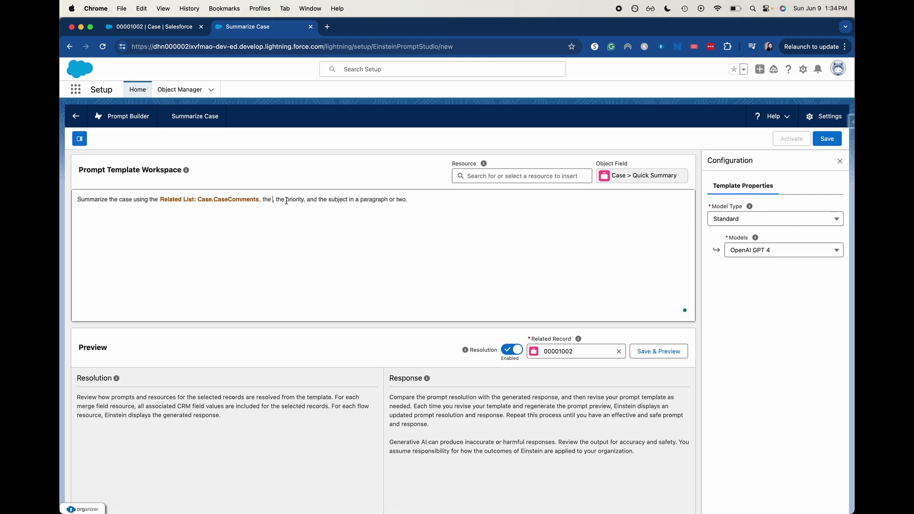
Step: Insert the case Status merge field
click(473, 176)
click(476, 250)
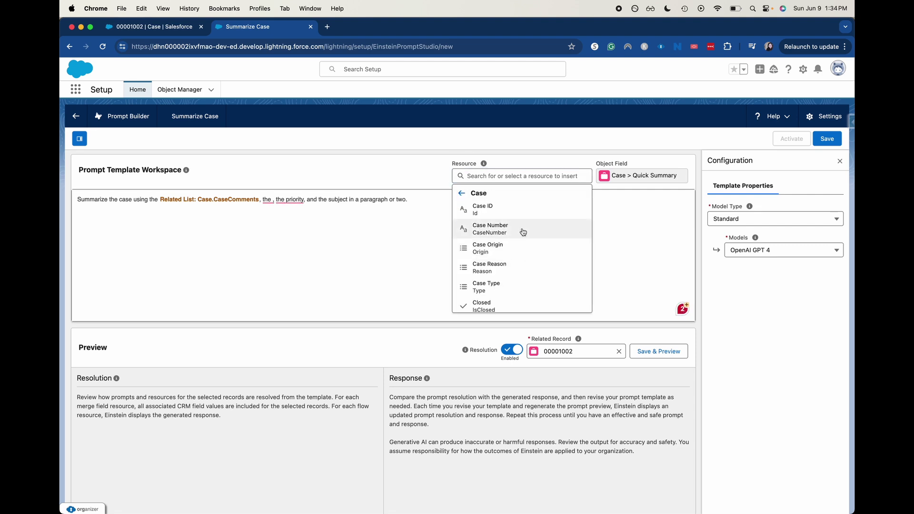
click(523, 176)
text(stat)
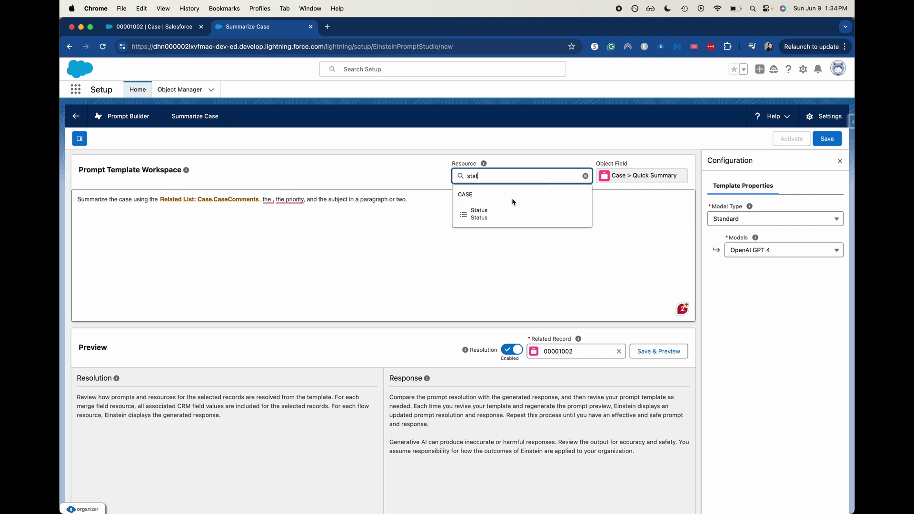
click(513, 210)
Step: Replace the word 'priority' with the case Priority merge field
click(350, 199)
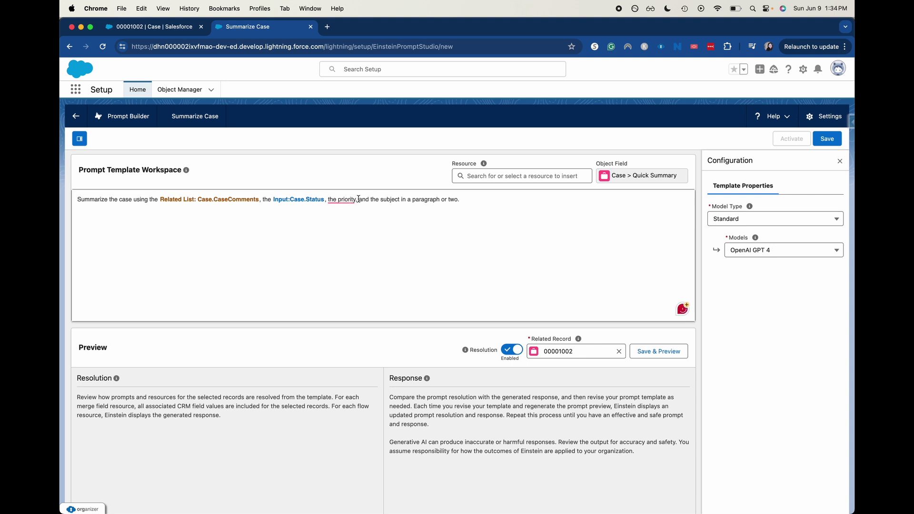
key(Delete)
key(Delete)
key(BackSpace)
key(BackSpace)
key(BackSpace)
key(BackSpace)
key(BackSpace)
key(BackSpace)
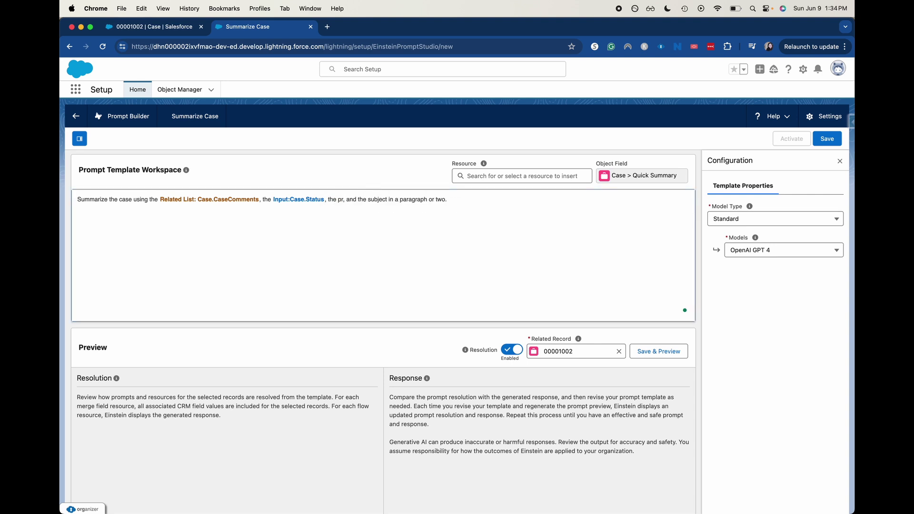
click(466, 175)
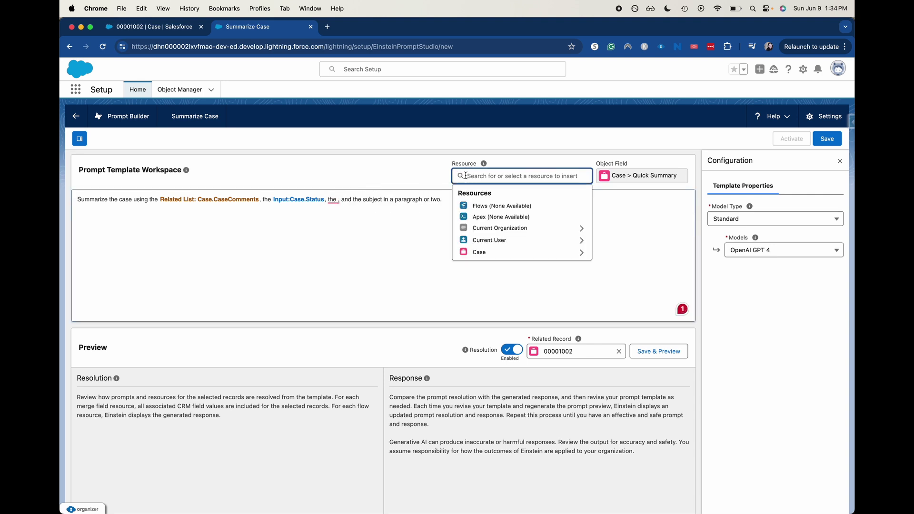
click(514, 252)
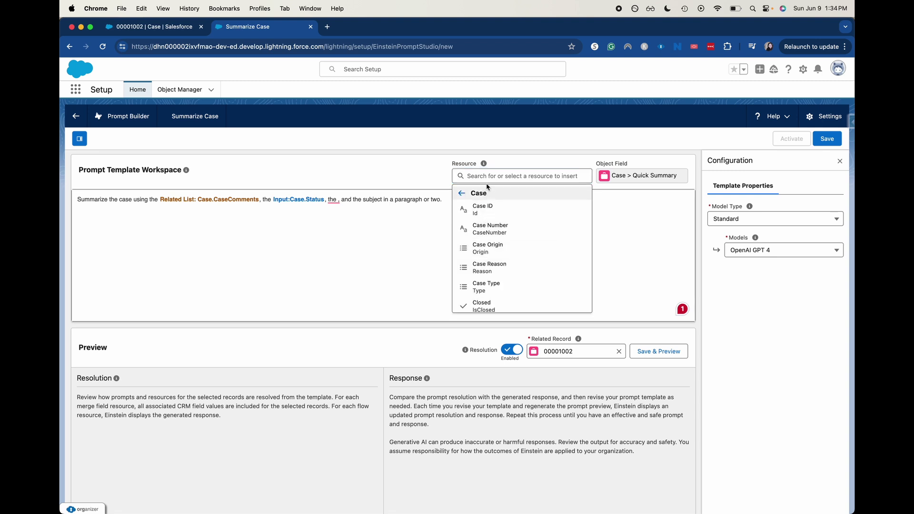
click(512, 172)
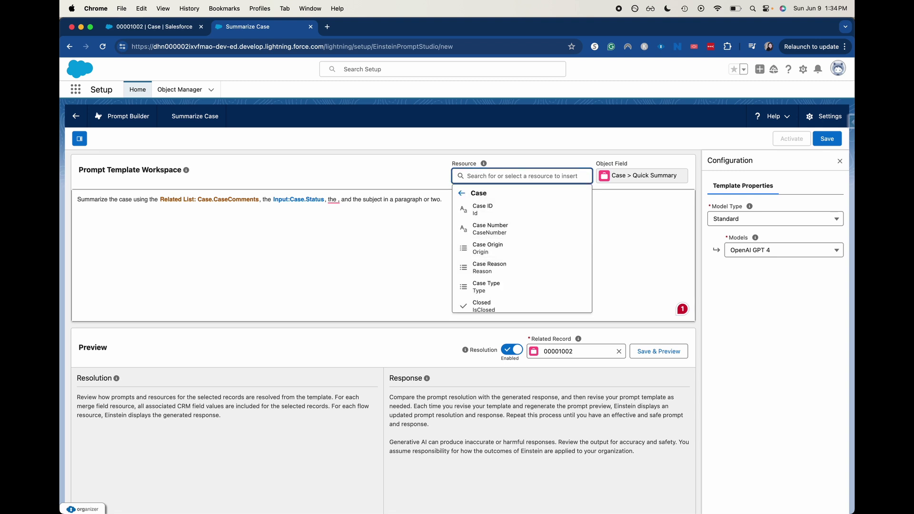
text(pro)
key(BackSpace)
text(io)
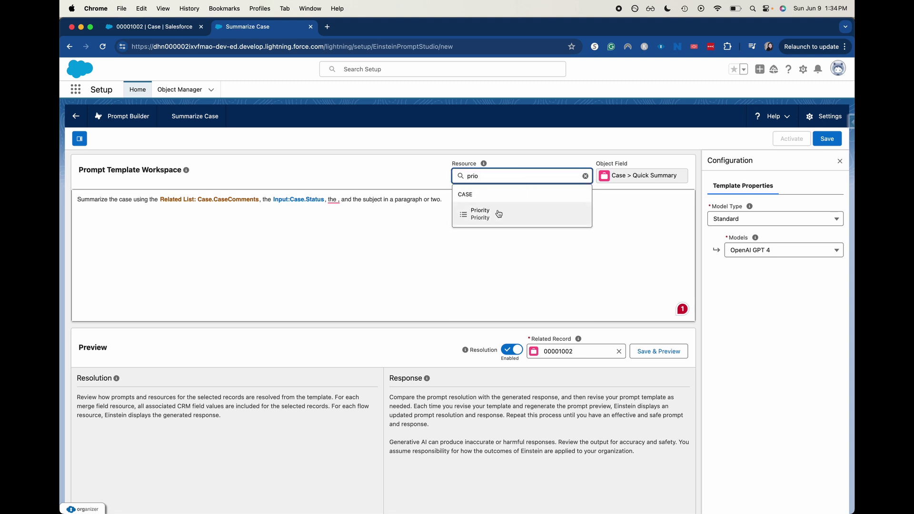
click(476, 213)
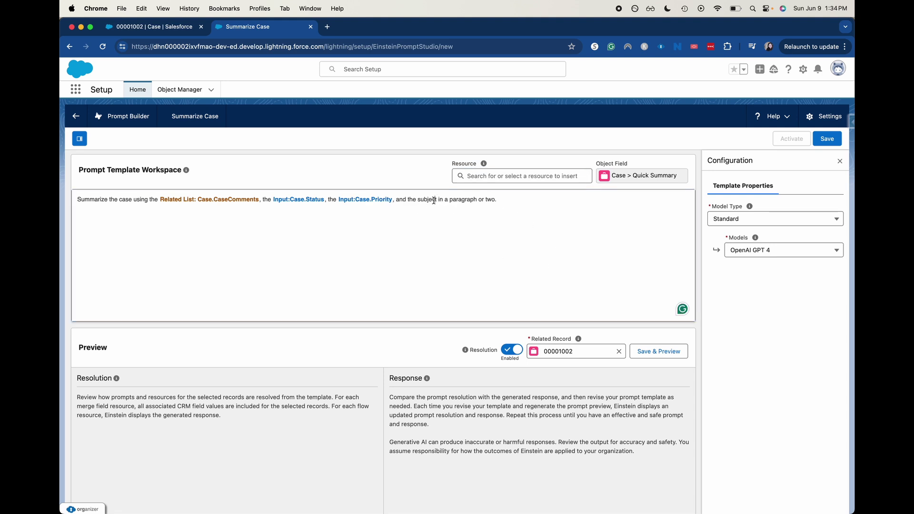
Step: Replace the word 'subject' with the case Subject merge field
key(BackSpace)
key(BackSpace)
key(BackSpace)
key(BackSpace)
key(BackSpace)
key(BackSpace)
key(BackSpace)
click(518, 176)
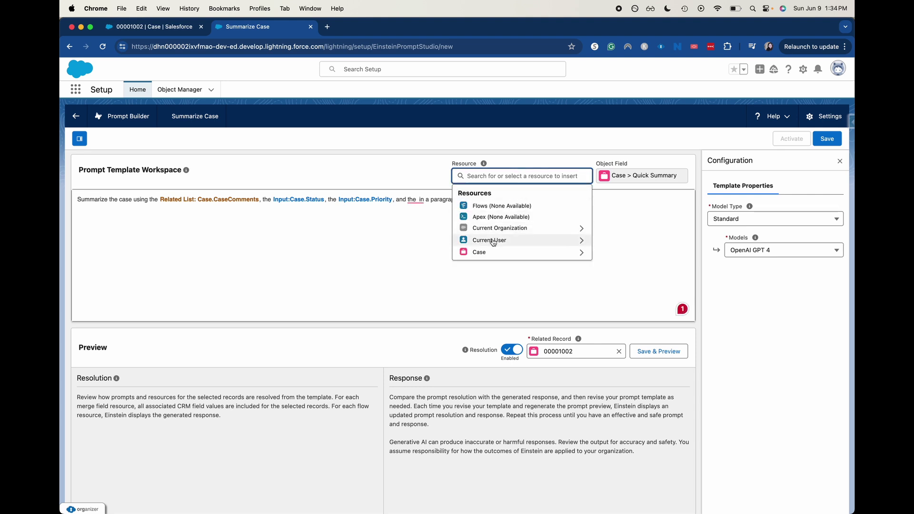
click(482, 251)
click(476, 176)
text(sub)
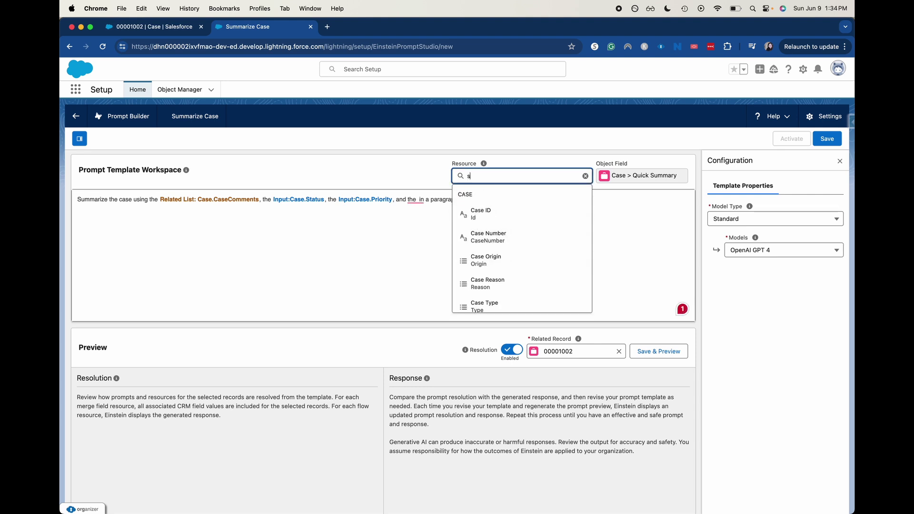
click(480, 212)
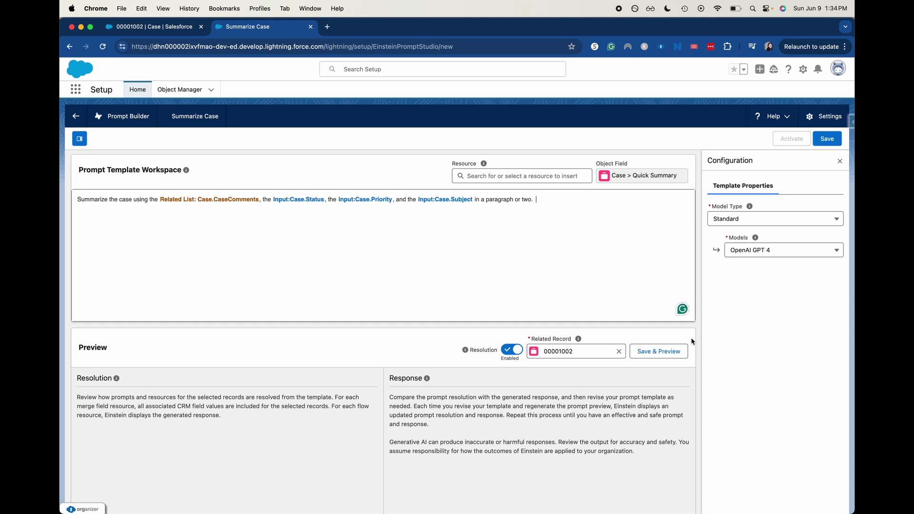
Step: Save the template as Version 1 and review the generated summary of the GC5060 generator wiring case
click(670, 349)
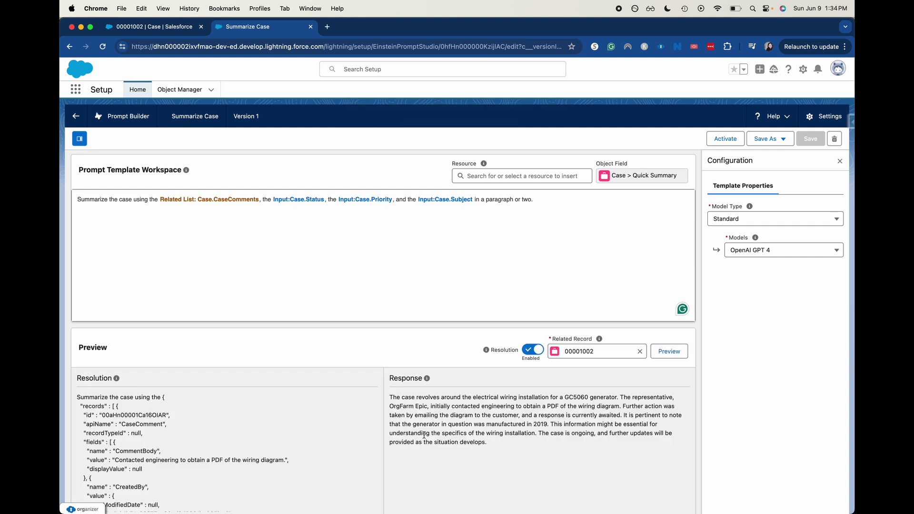
scroll(523, 380, down, 1)
scroll(378, 408, down, 3)
scroll(333, 409, up, 3)
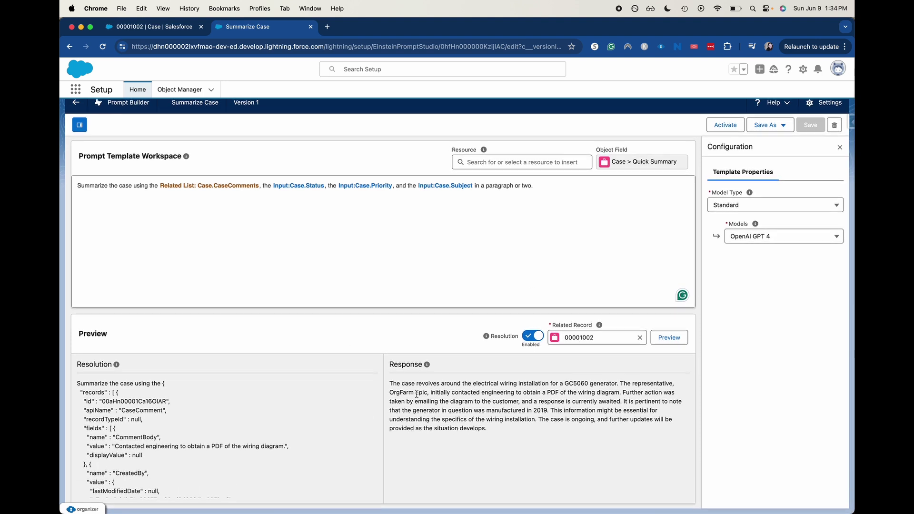
drag(414, 384, 467, 432)
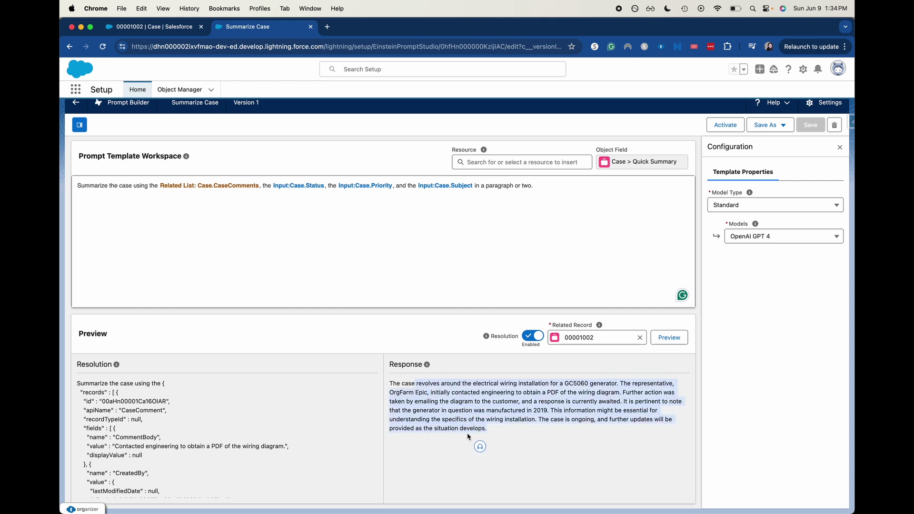
click(573, 435)
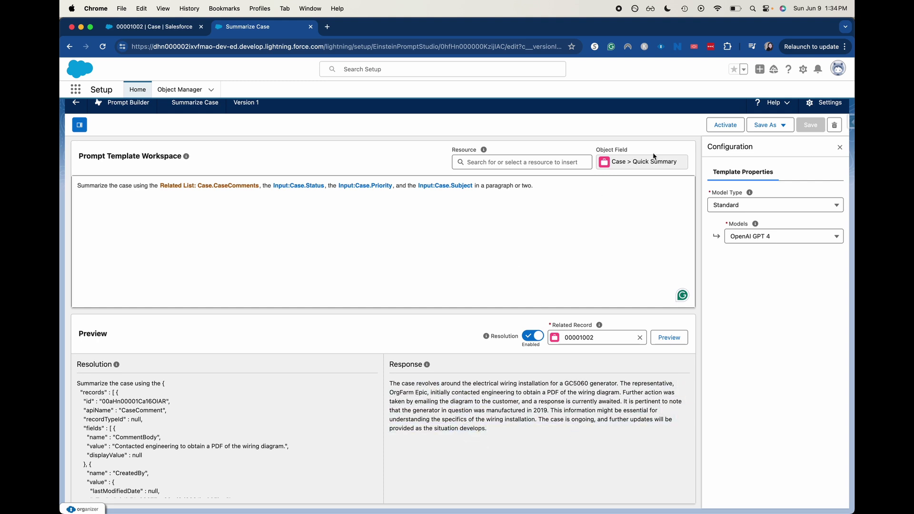
click(719, 125)
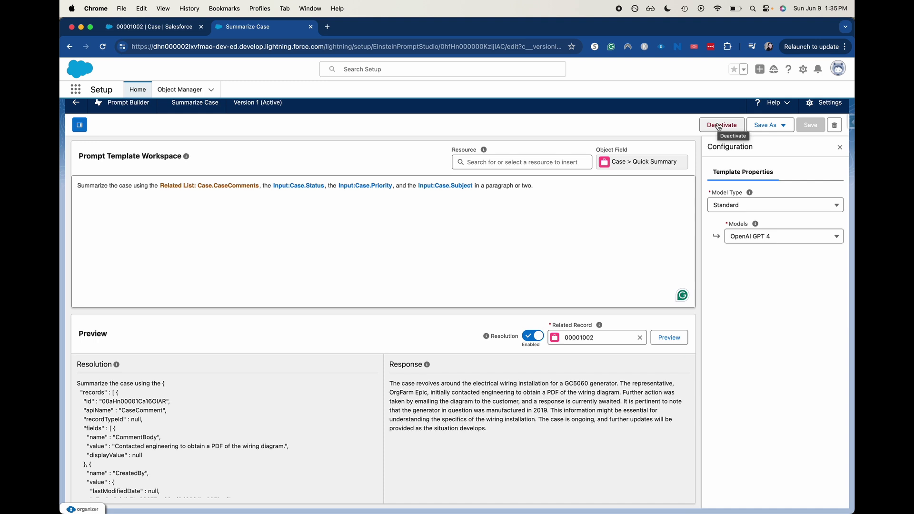
click(780, 126)
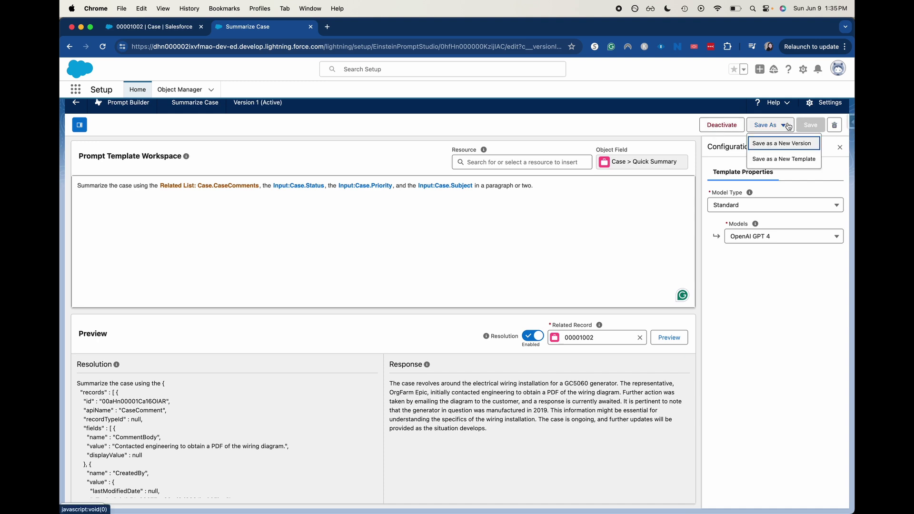
click(635, 147)
scroll(499, 95, up, 2)
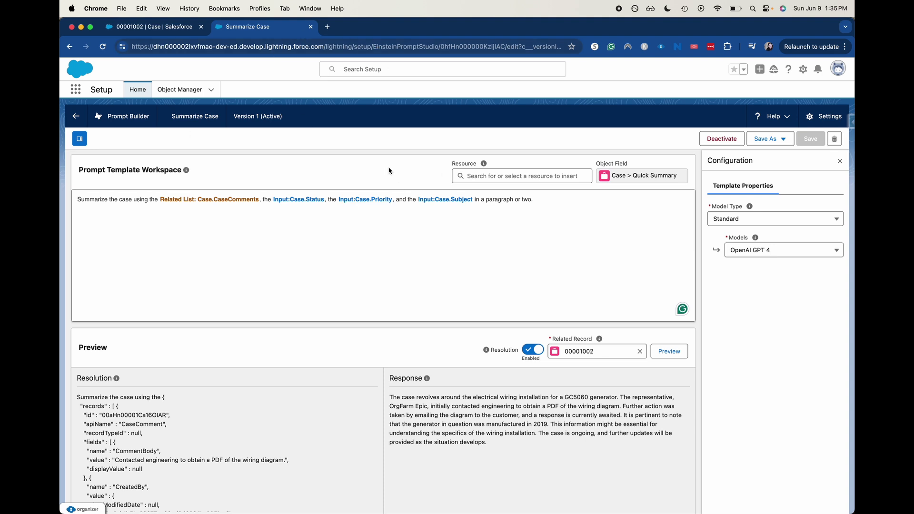
Step: Return to case 00001002's tab and reload the record page
click(129, 33)
scroll(487, 284, up, 3)
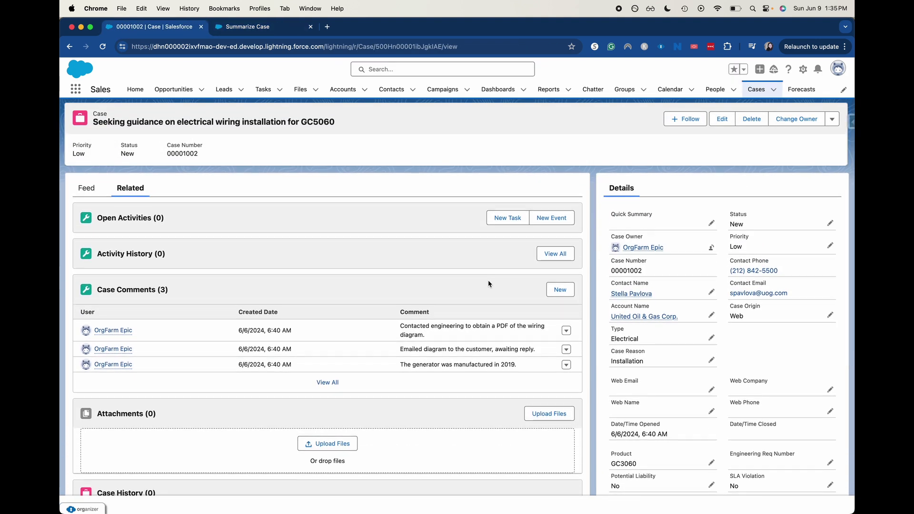
key(super+r)
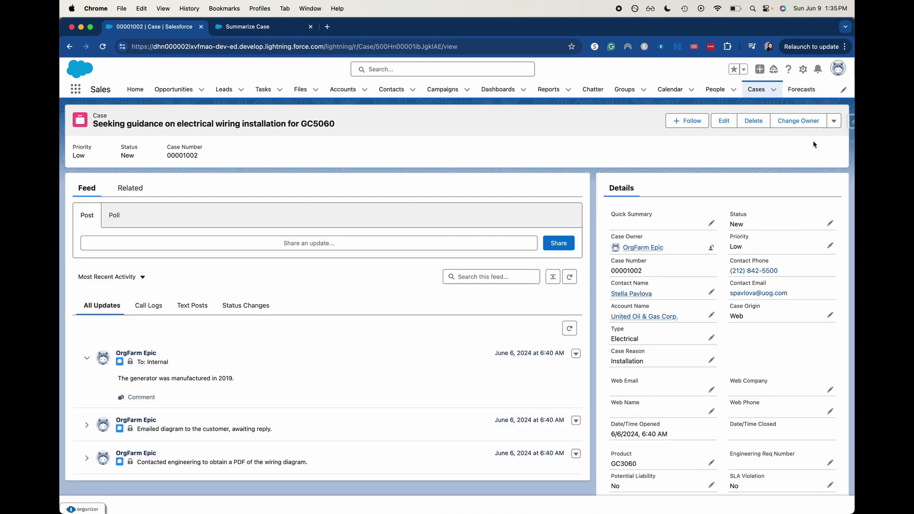
click(804, 70)
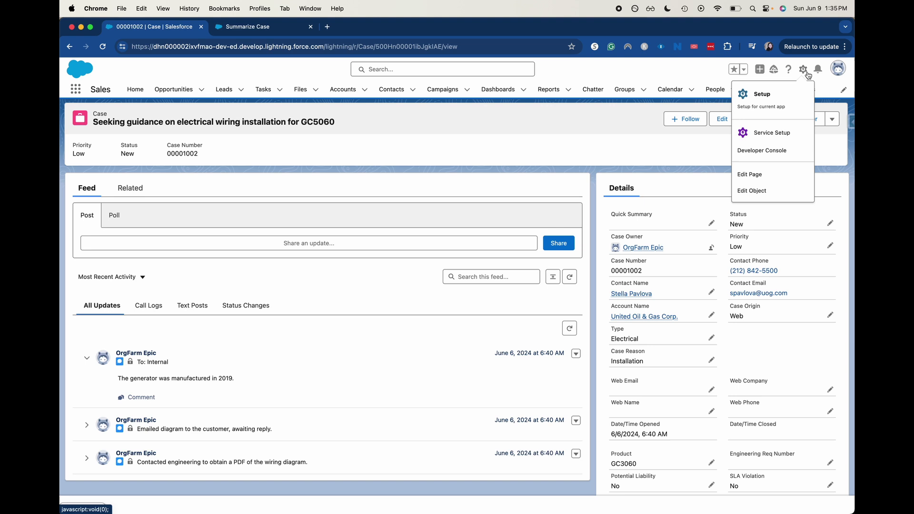
Step: Edit the Case record page and upgrade Record Detail to Dynamic Forms using Case Layout
click(749, 175)
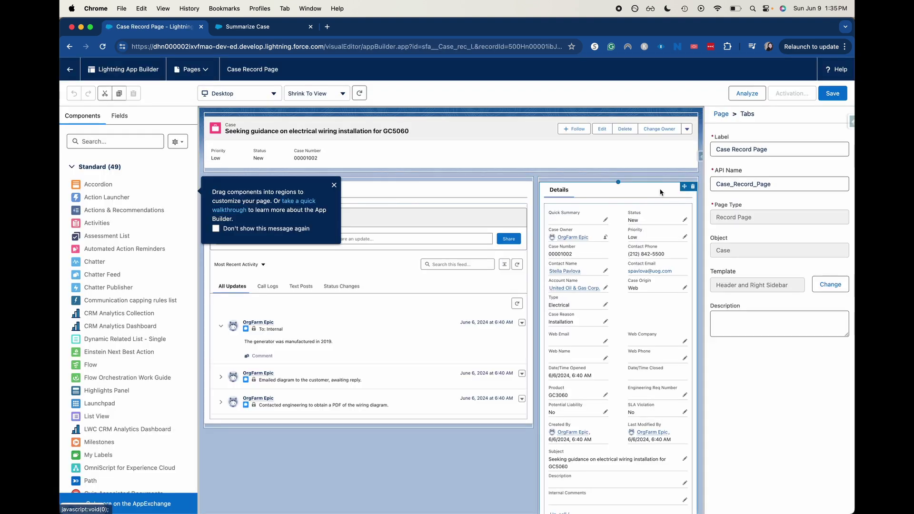
click(656, 256)
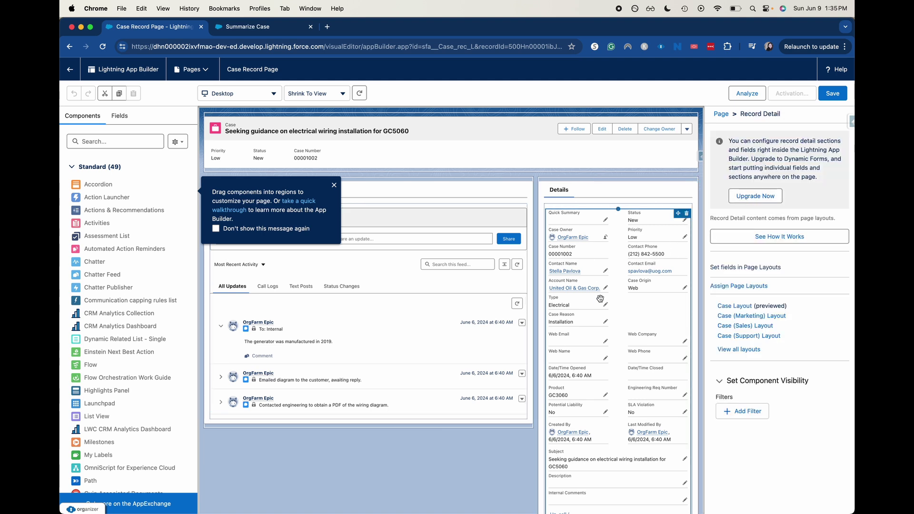
click(758, 199)
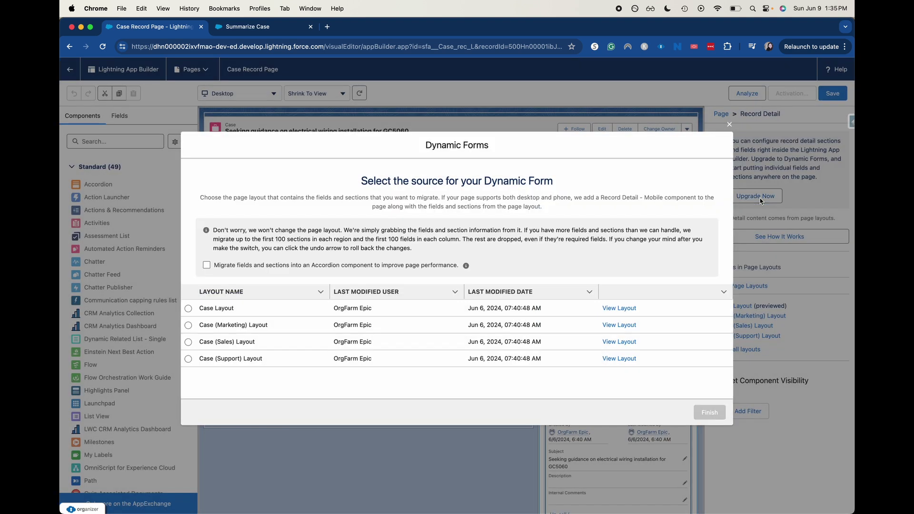
click(188, 309)
click(720, 416)
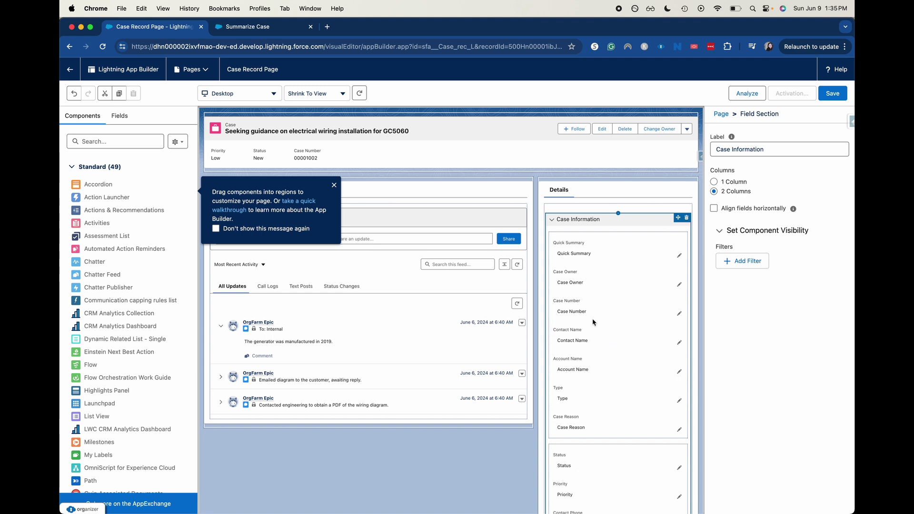
Step: Link the Quick Summary field to the Summarize Case prompt template and save the page
click(586, 255)
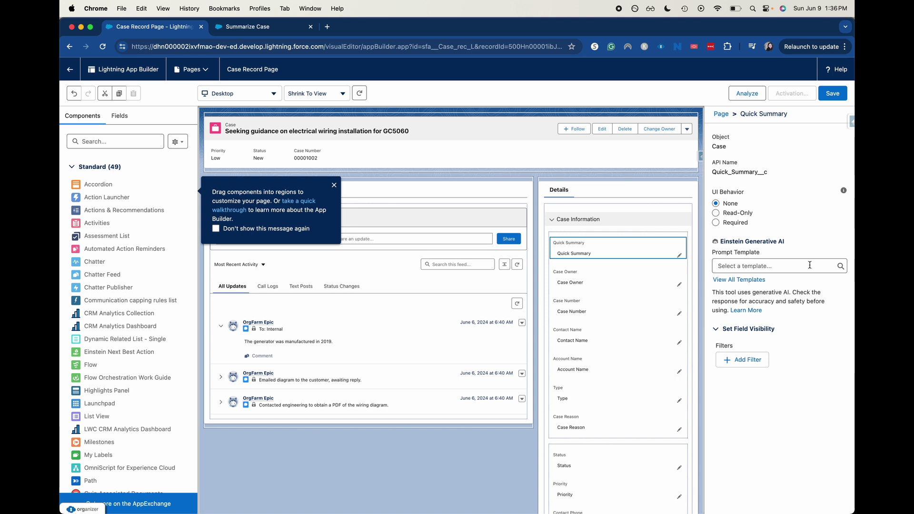
click(799, 265)
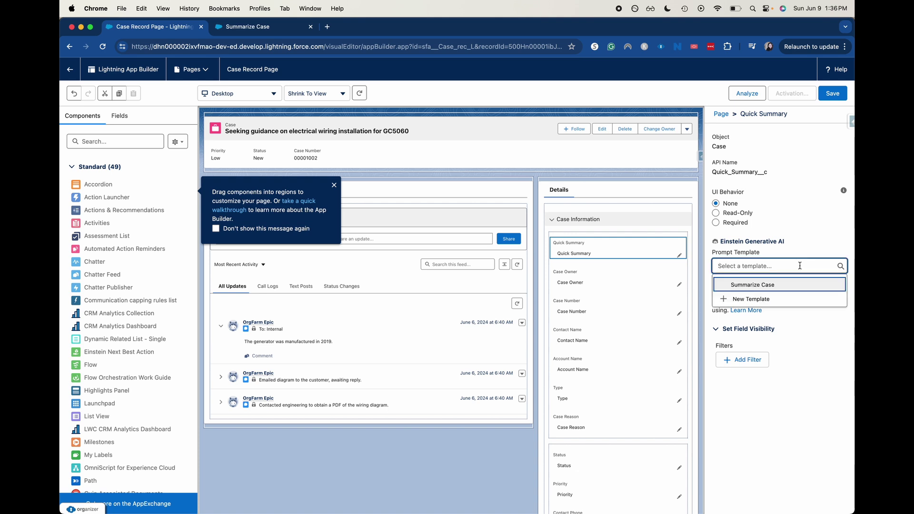
click(798, 288)
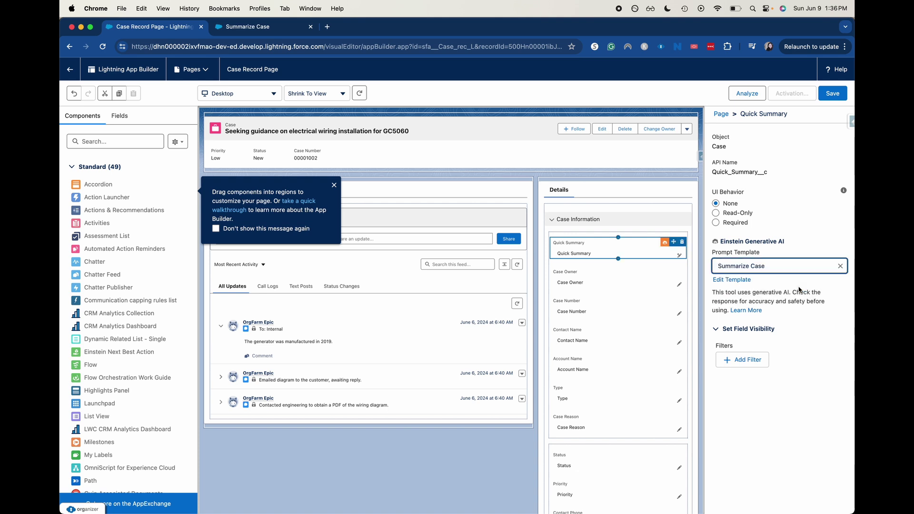
click(832, 94)
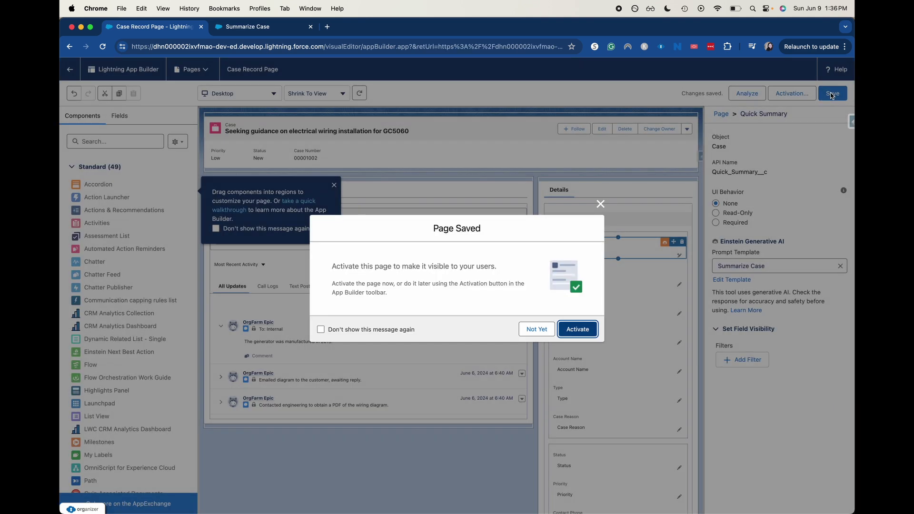
Step: Activate the Case Record Page as the org default on both desktop and phone
click(561, 328)
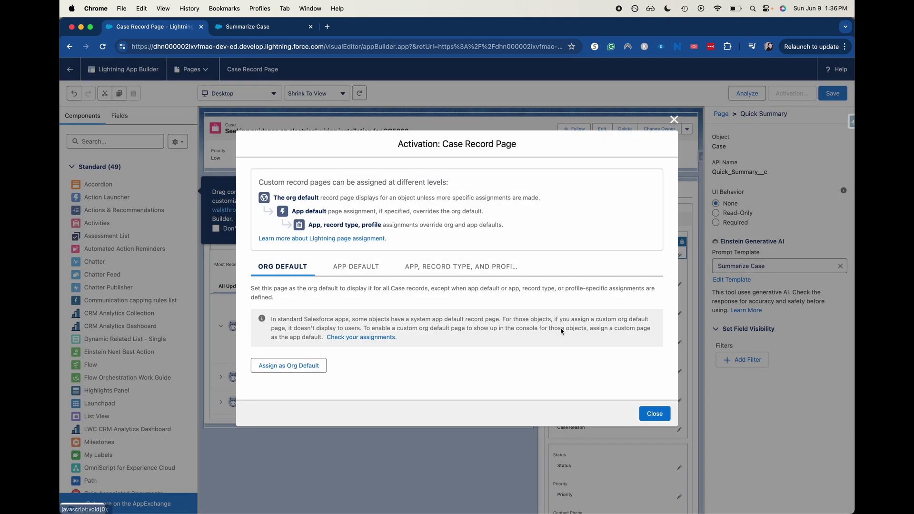
click(264, 366)
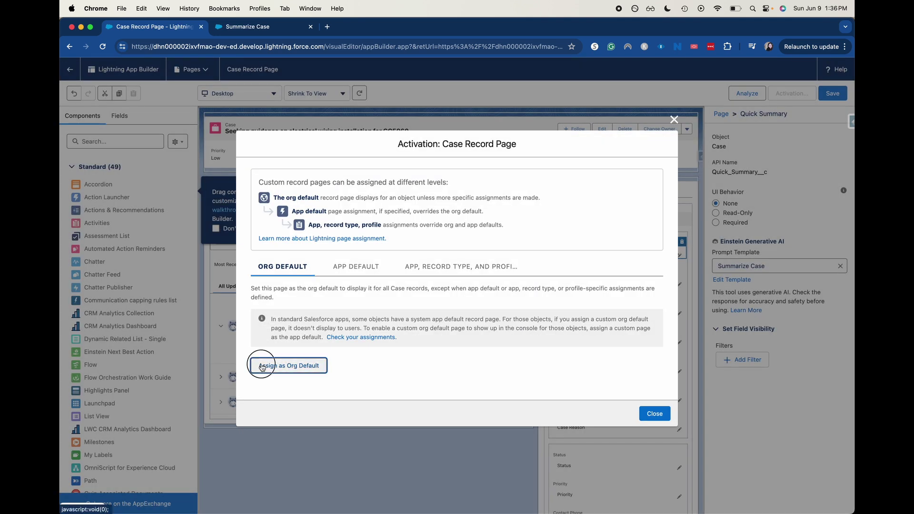
click(357, 302)
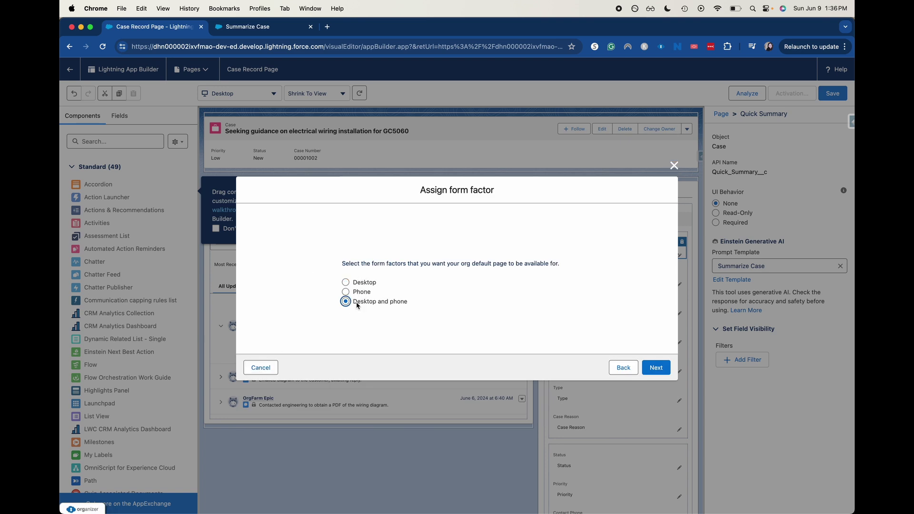
click(655, 369)
click(660, 354)
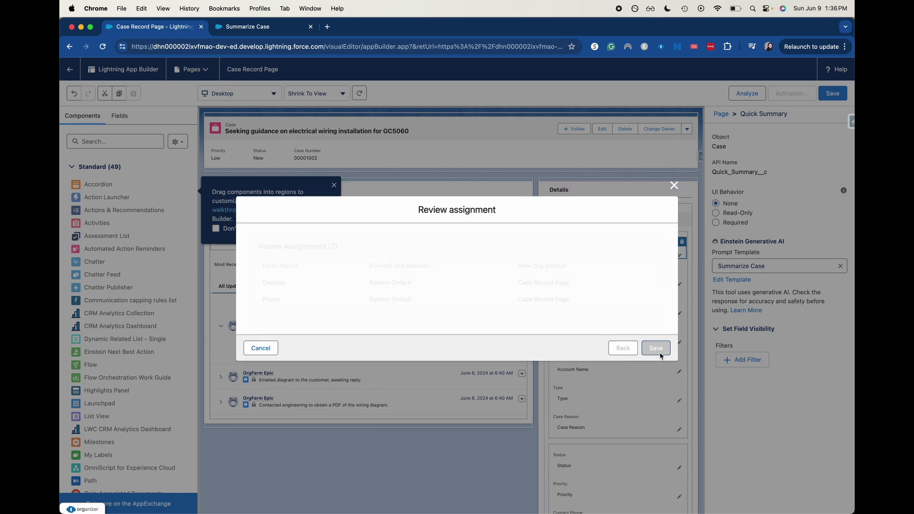
Step: Return to case 00001002, edit Quick Summary, and have Einstein draft a summary of the GC5060 wiring case
click(77, 74)
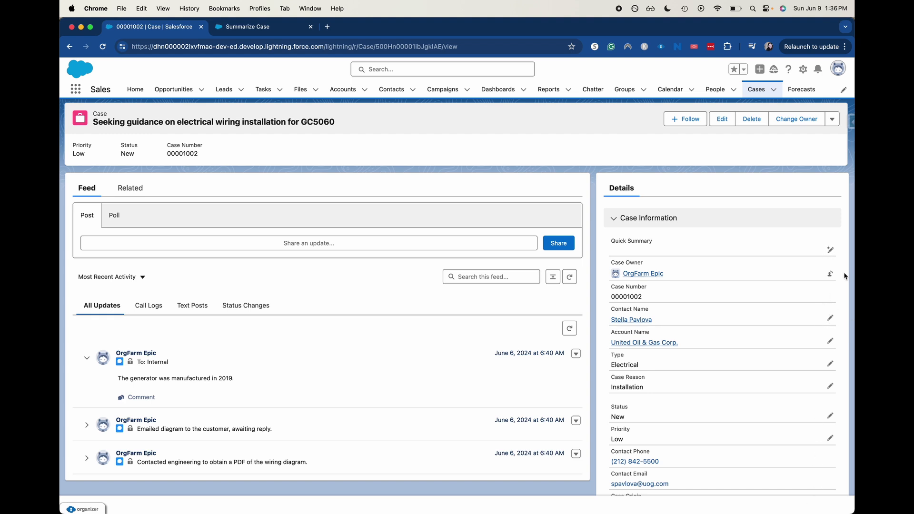
click(830, 250)
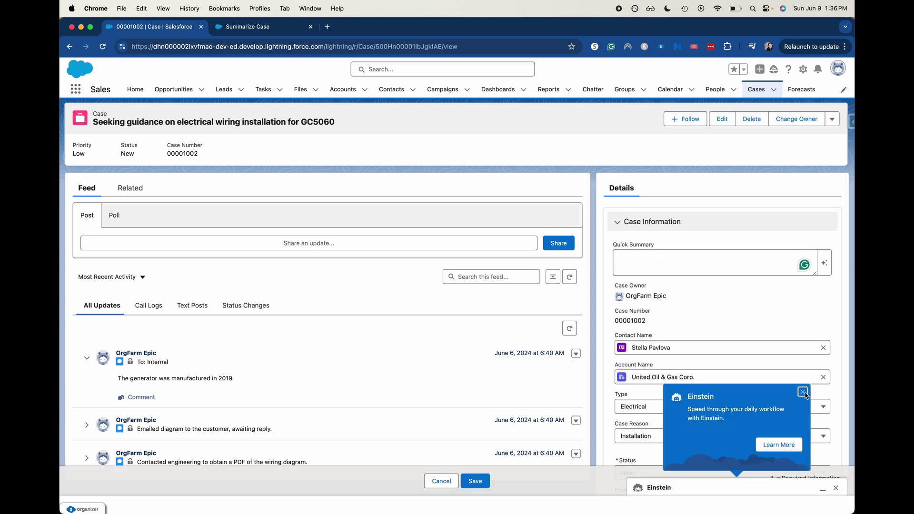
click(804, 393)
click(822, 267)
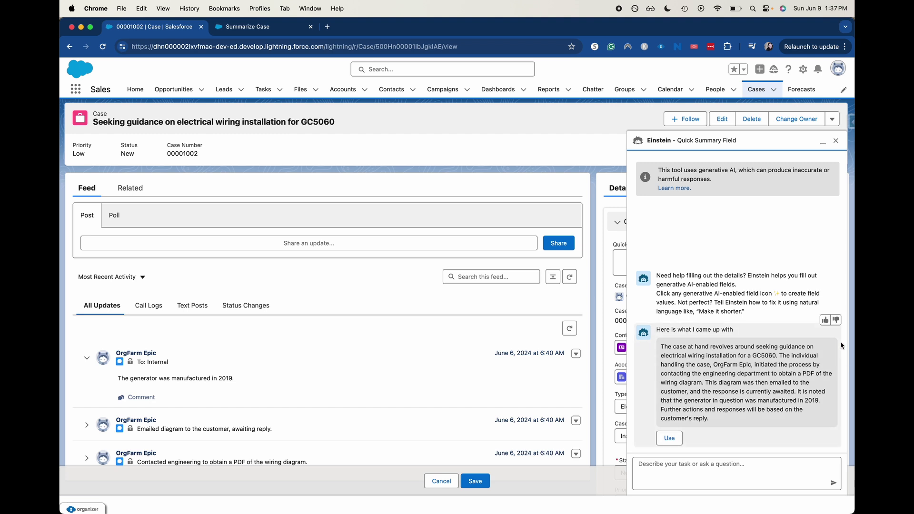
Step: Insert Einstein's GC5060 wiring summary into Quick Summary and save case 00001002
click(666, 439)
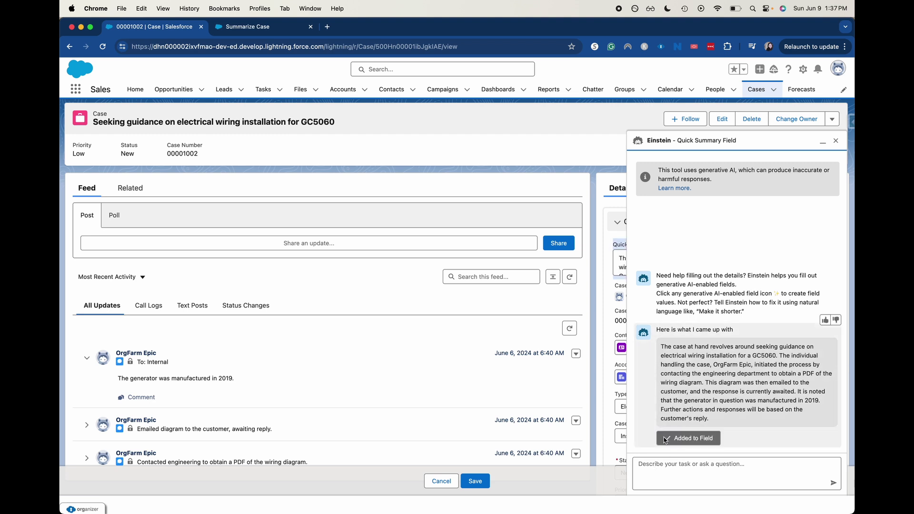
click(822, 141)
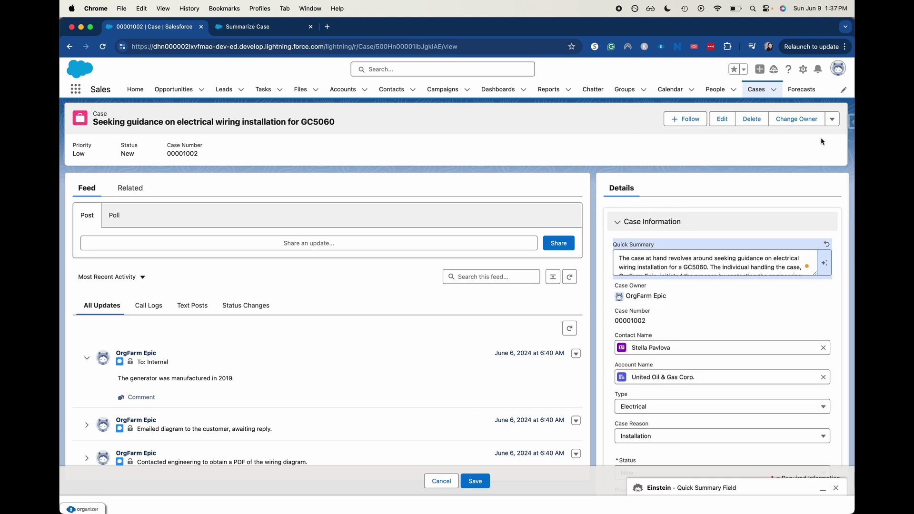
scroll(766, 348, down, 1)
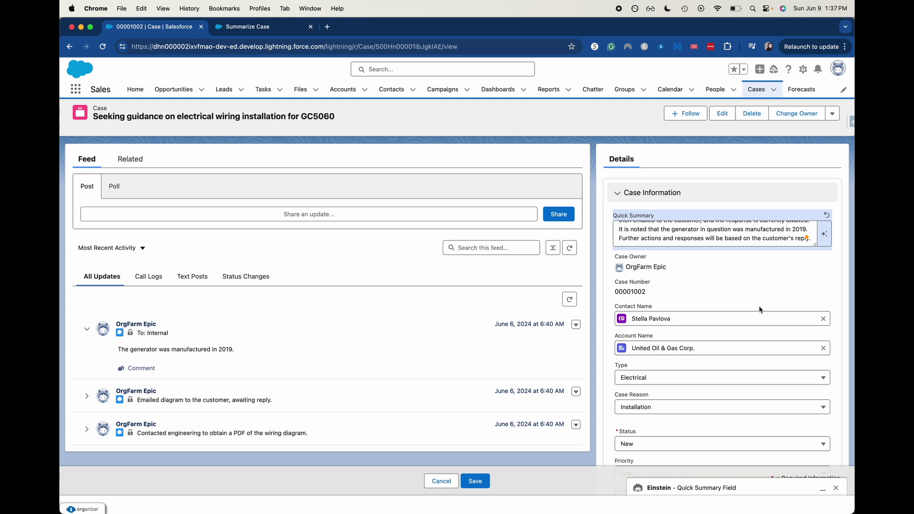
click(475, 480)
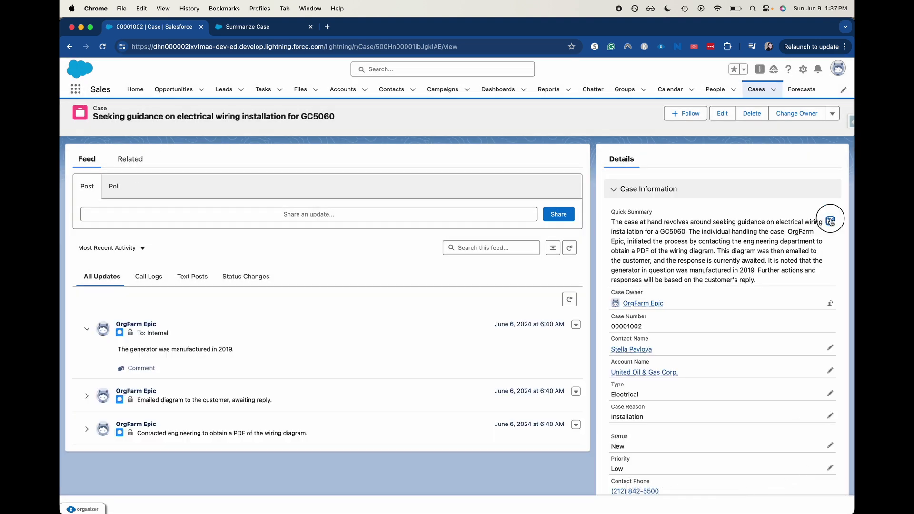
Step: Edit Quick Summary again and have Einstein regenerate the summary draft
click(829, 221)
click(823, 488)
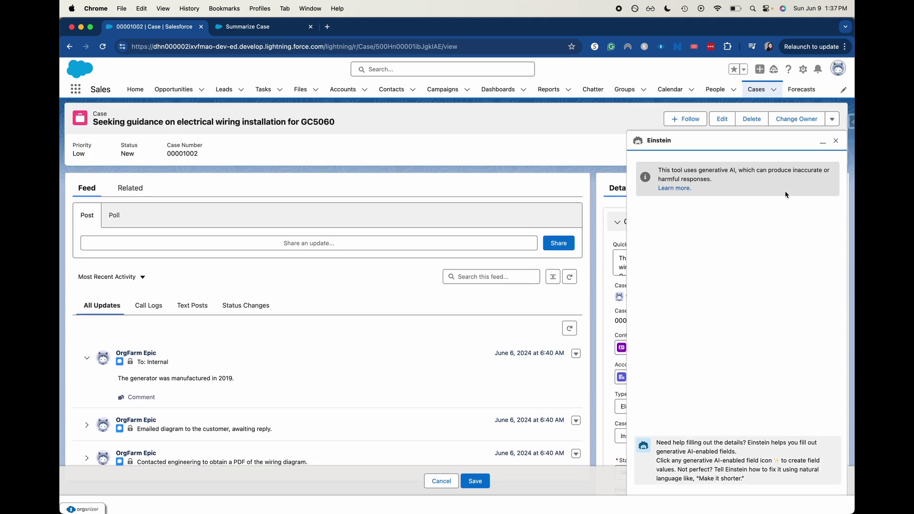
click(826, 141)
click(832, 270)
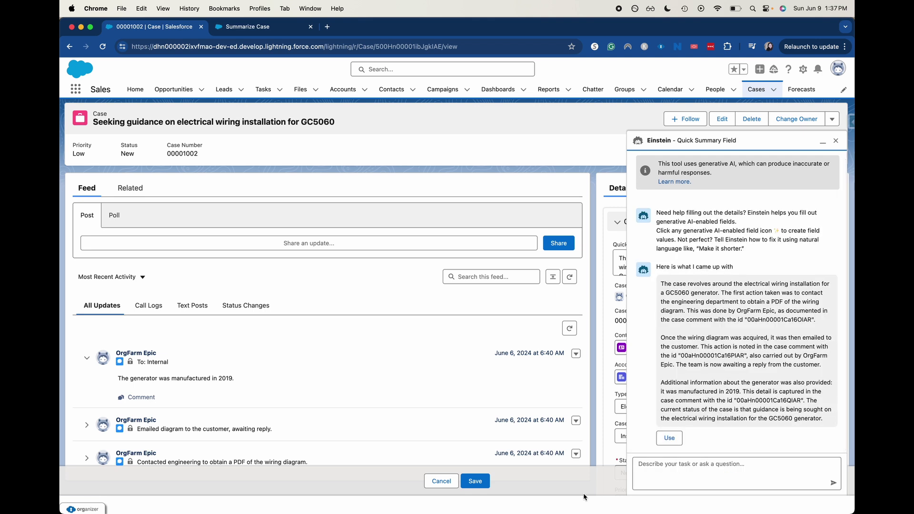
Step: Ask Einstein 'When was the case created?' in the question box
click(735, 467)
text(When was the case created?)
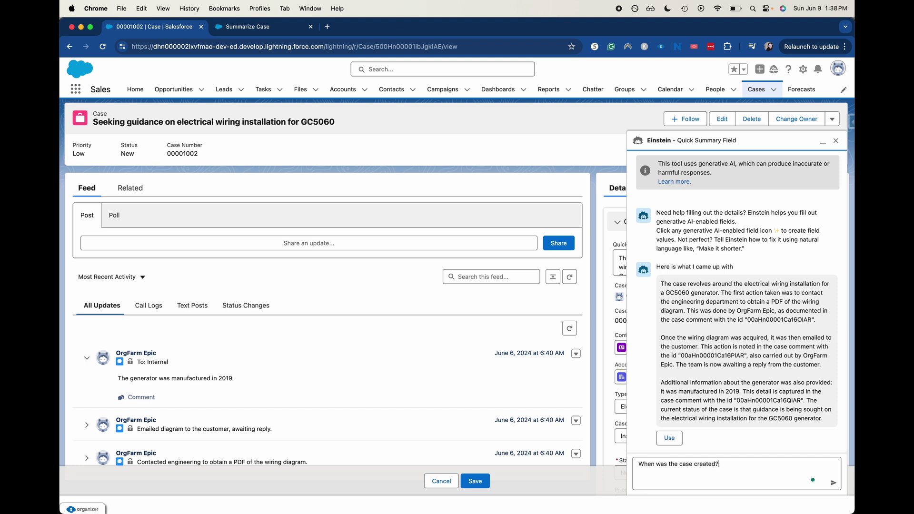
key(Return)
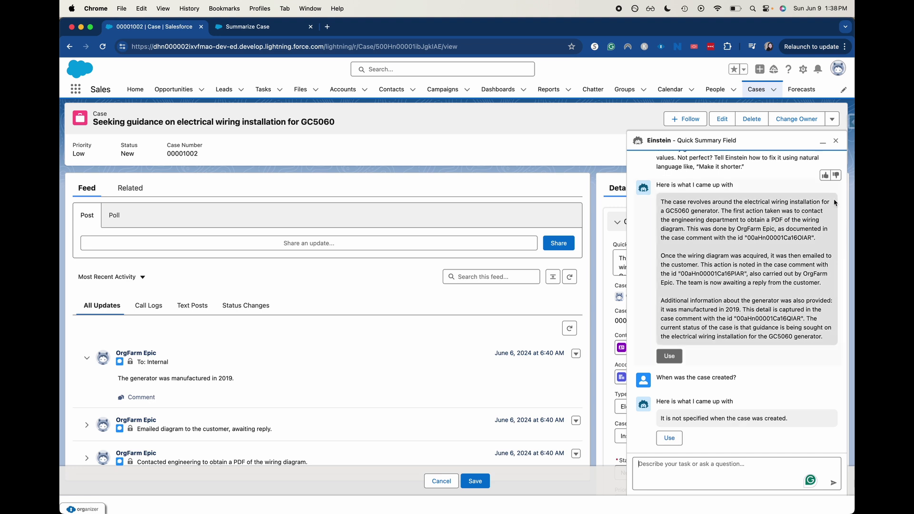
Step: Close the Einstein panel and save the case, leaving the existing Quick Summary unchanged
click(836, 141)
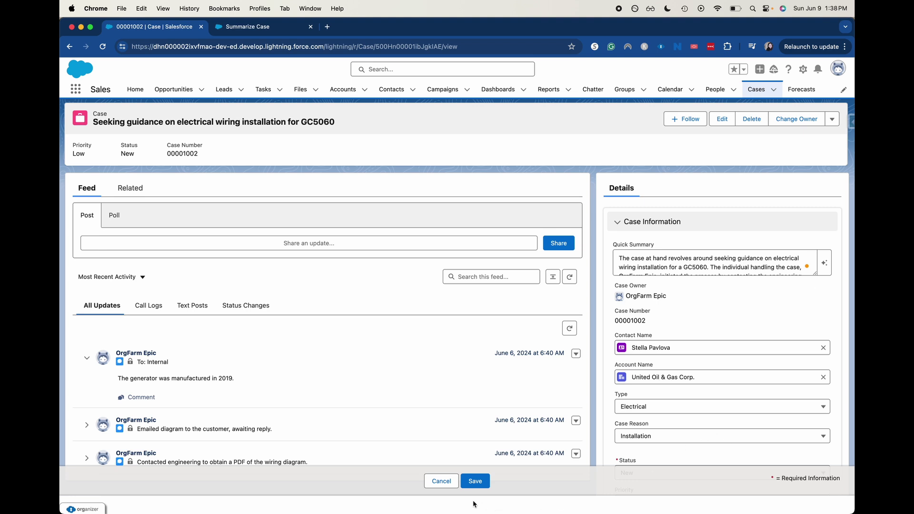
click(476, 481)
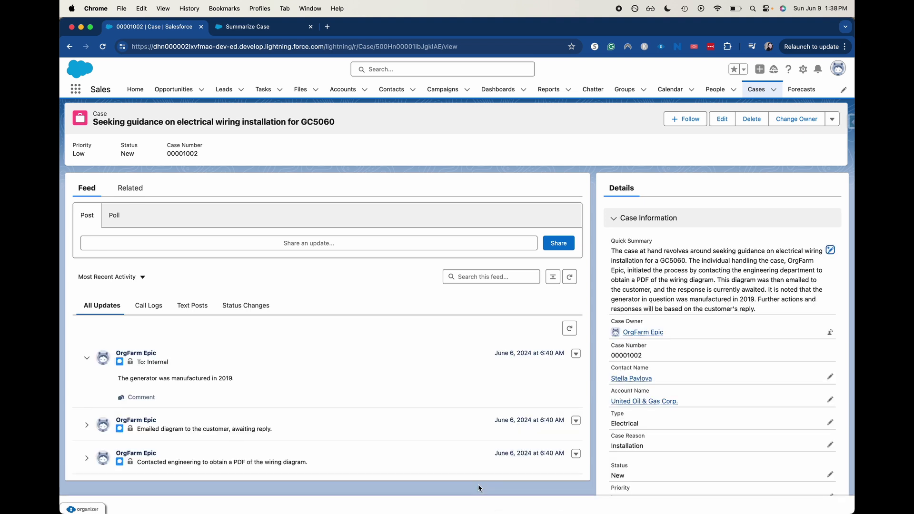